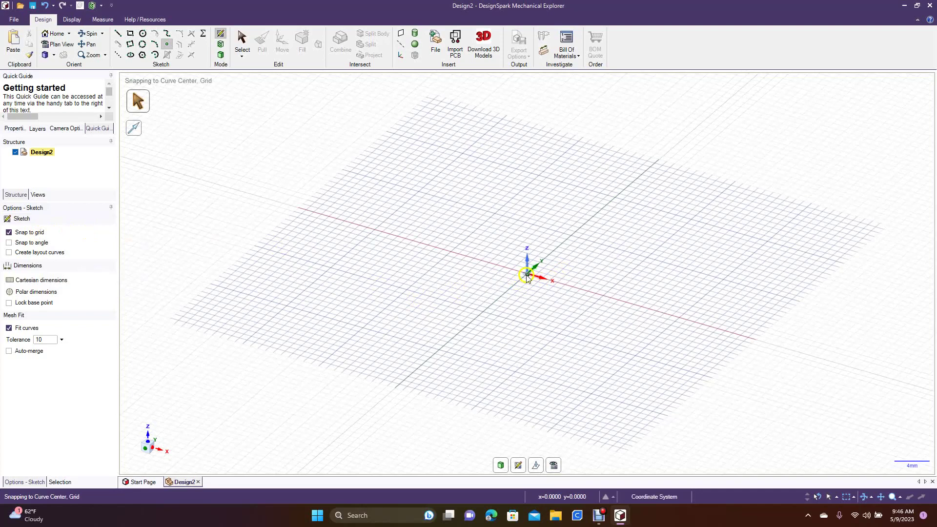
Place a sketch point at the origin and select it with the Pull tool
click(526, 275)
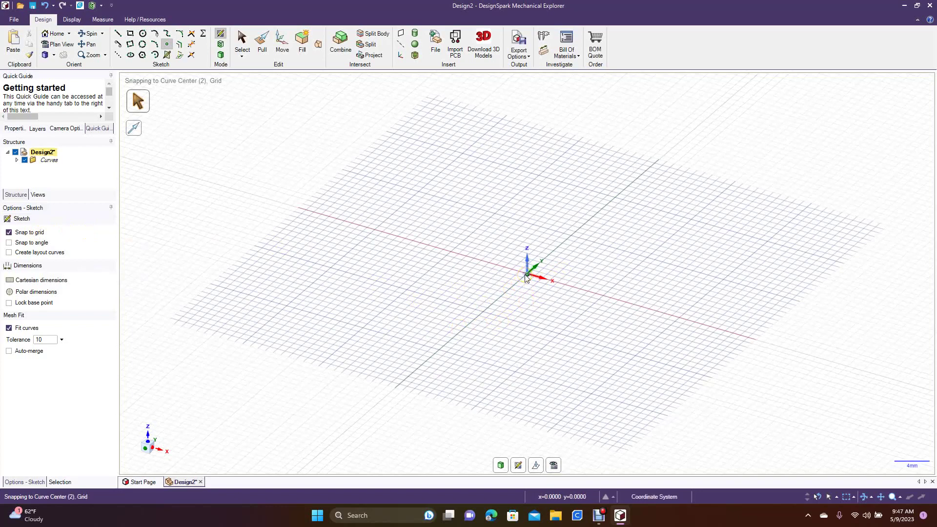
click(261, 41)
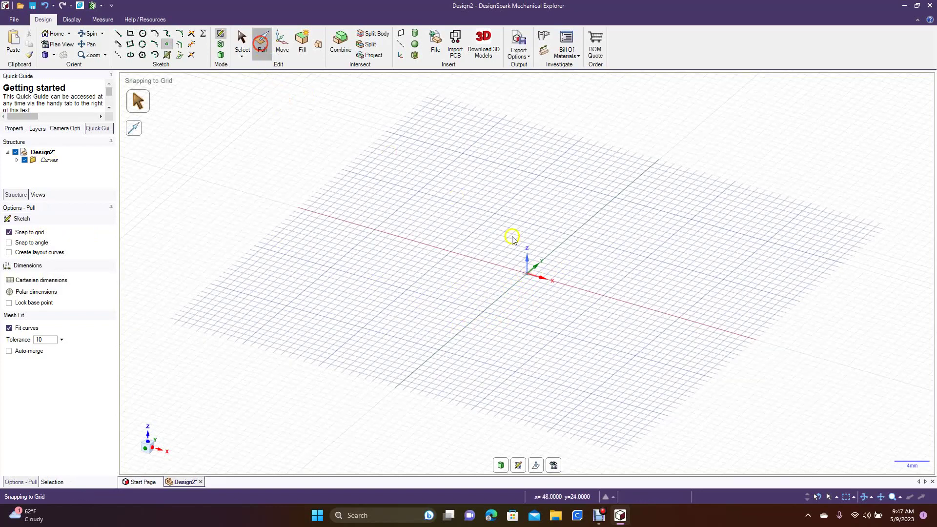
click(527, 277)
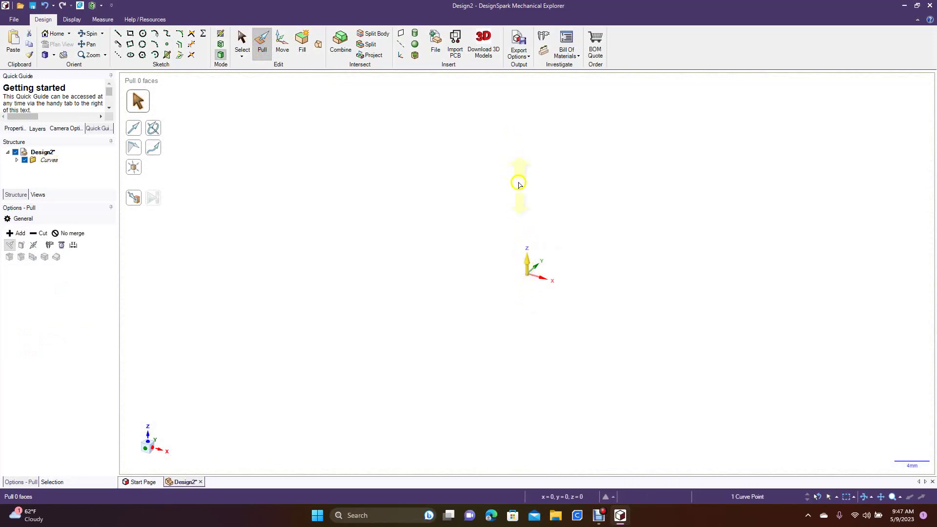
Pull the origin point 20 mm along the Y axis to form a line
drag(527, 262, 516, 155)
key(ctrl+z)
click(134, 131)
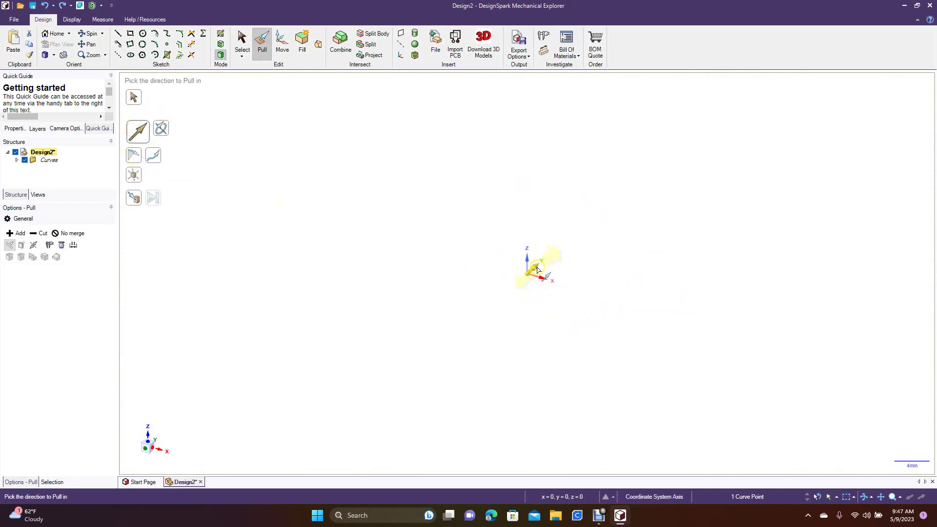
click(537, 269)
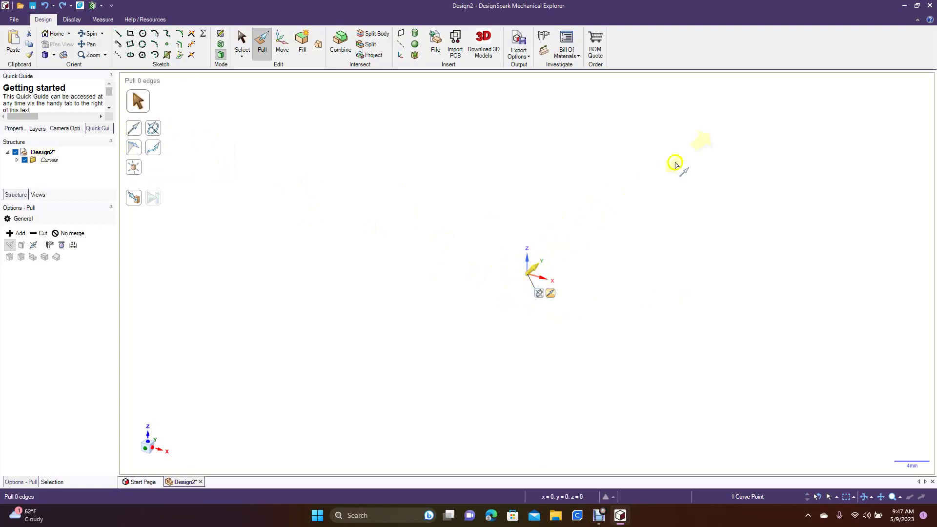
drag(534, 268, 634, 203)
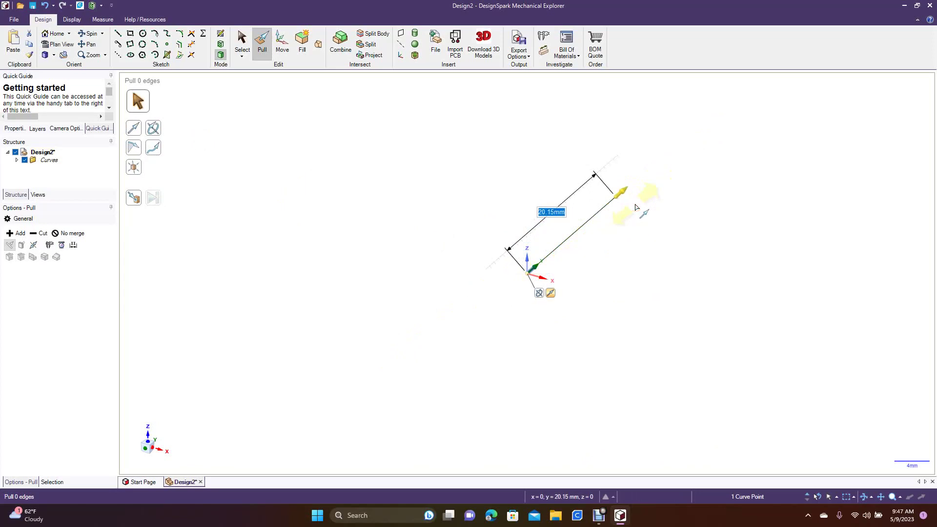
text(20)
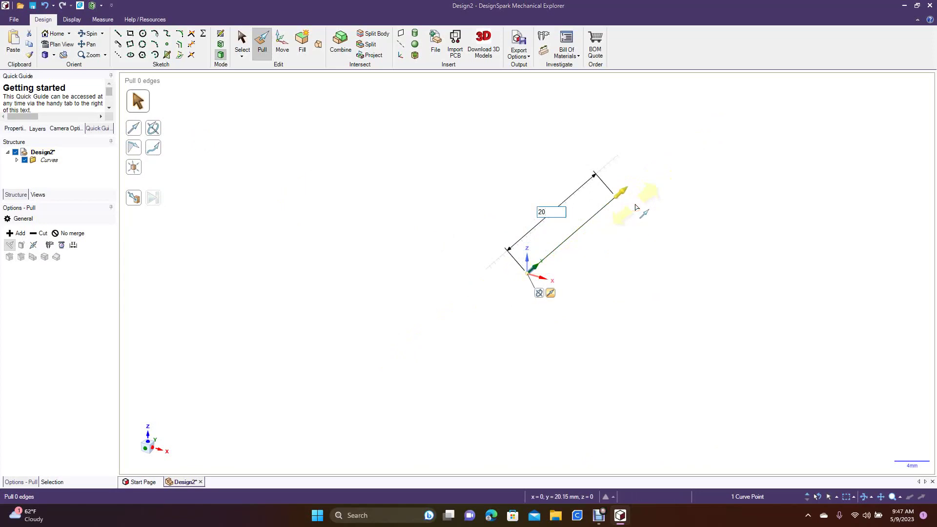
key(Return)
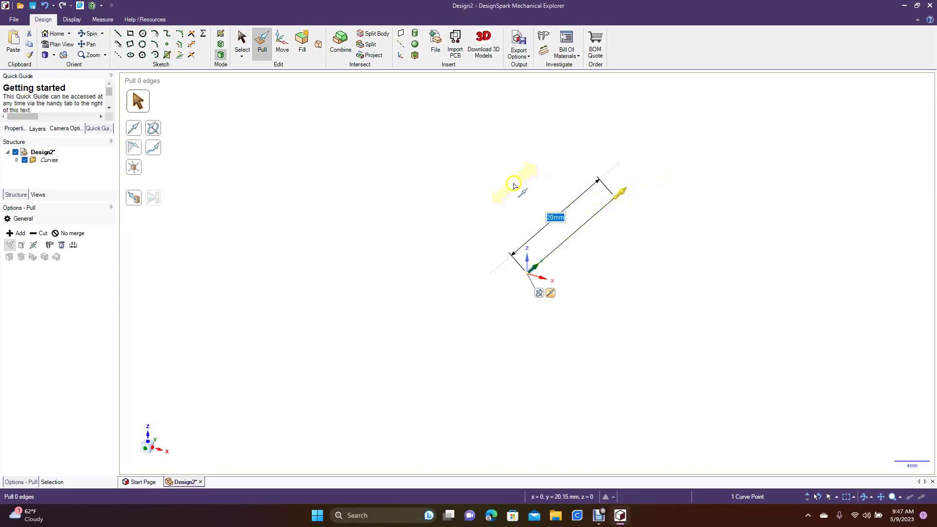
click(513, 183)
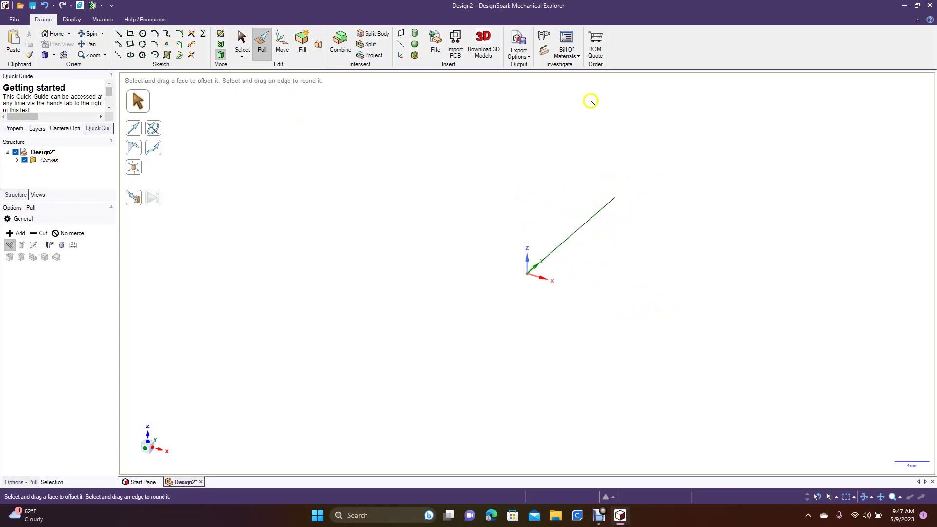
Pull the free end of the Y-axis line 10 mm in the positive X direction
click(616, 196)
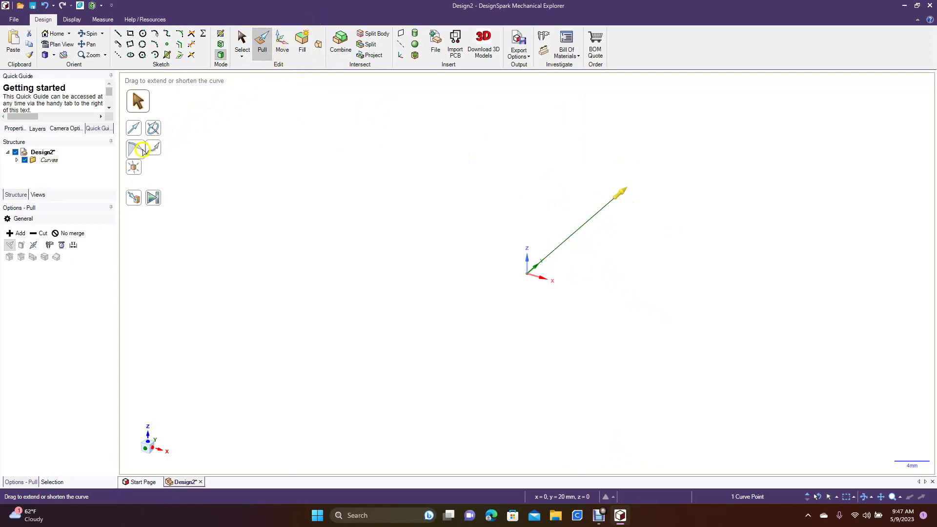
click(138, 131)
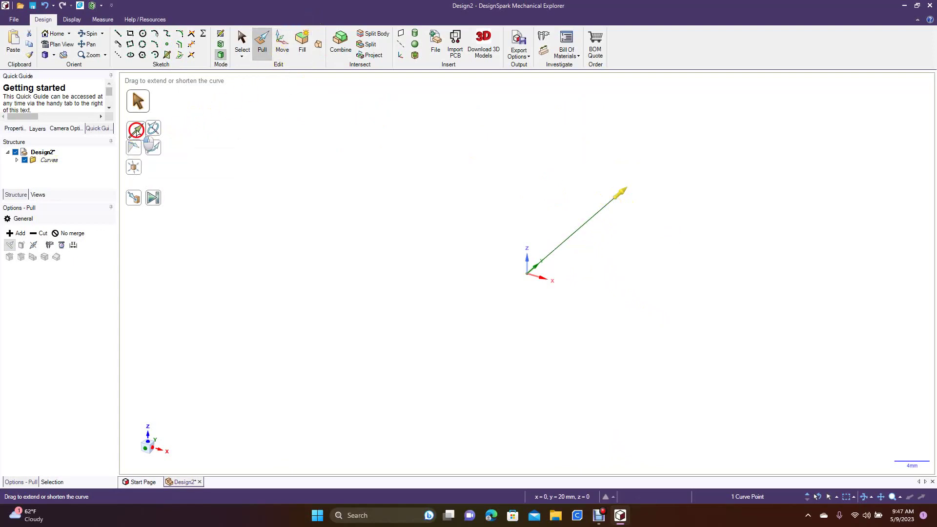
click(538, 279)
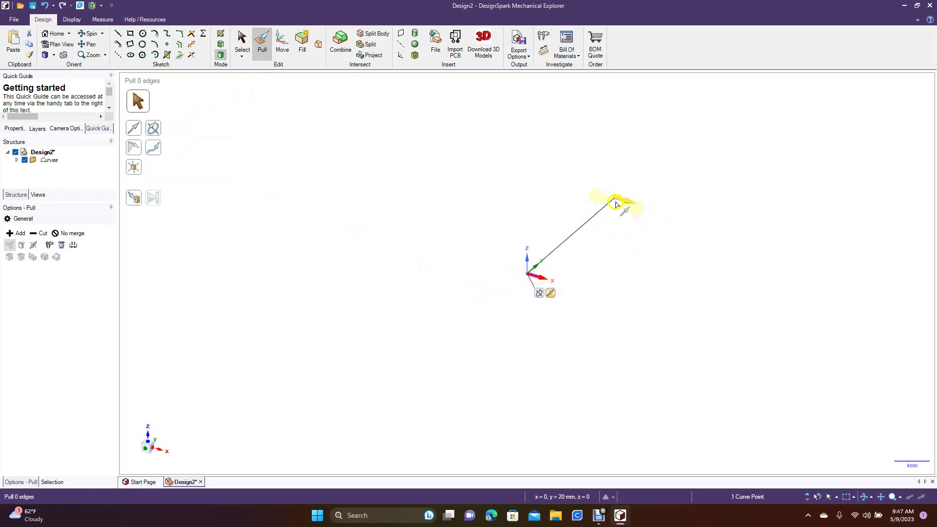
drag(614, 200, 701, 244)
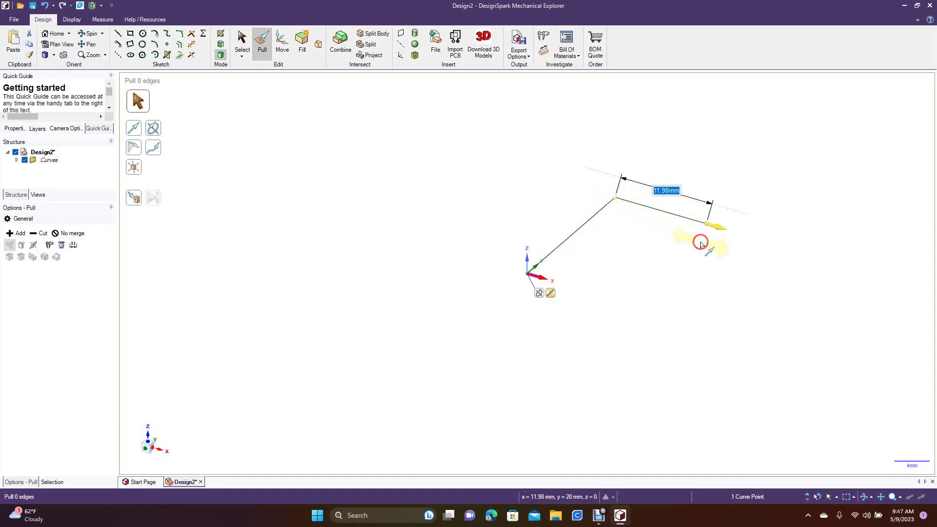
text(20)
key(Return)
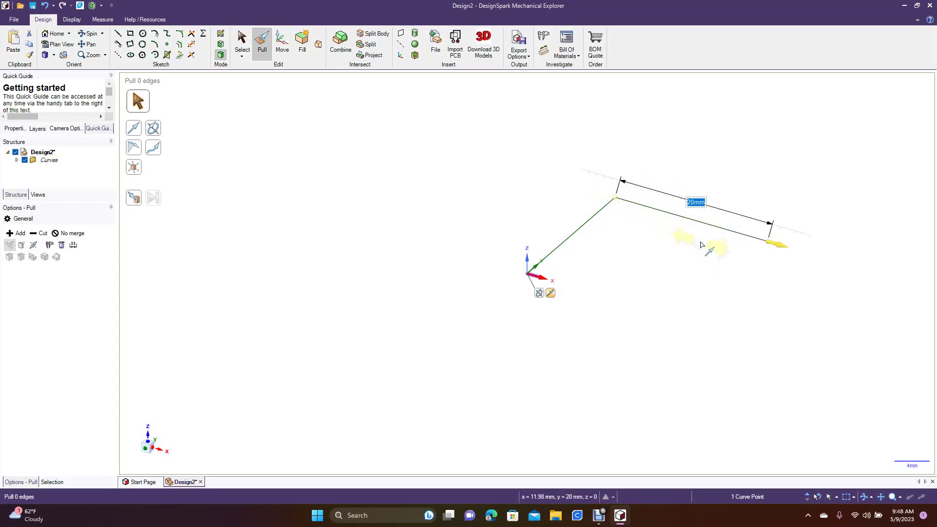
text(10)
key(Return)
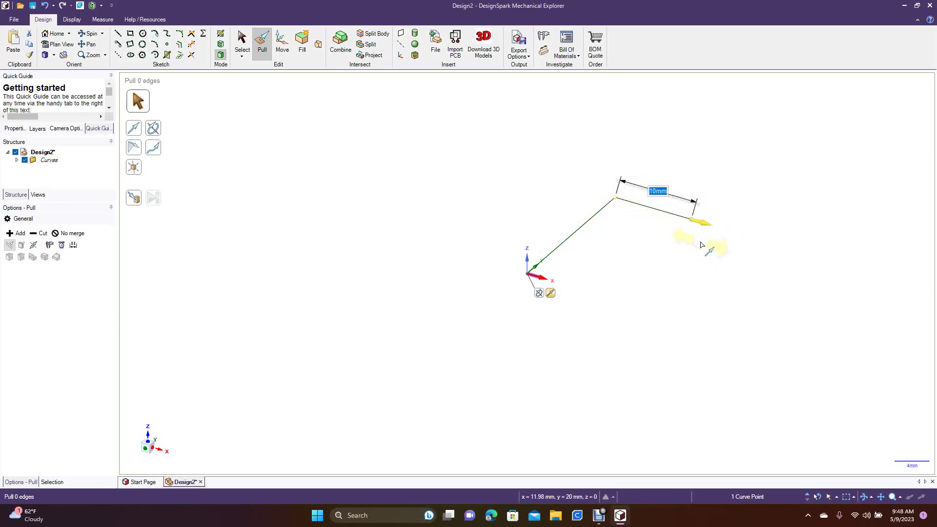
click(724, 244)
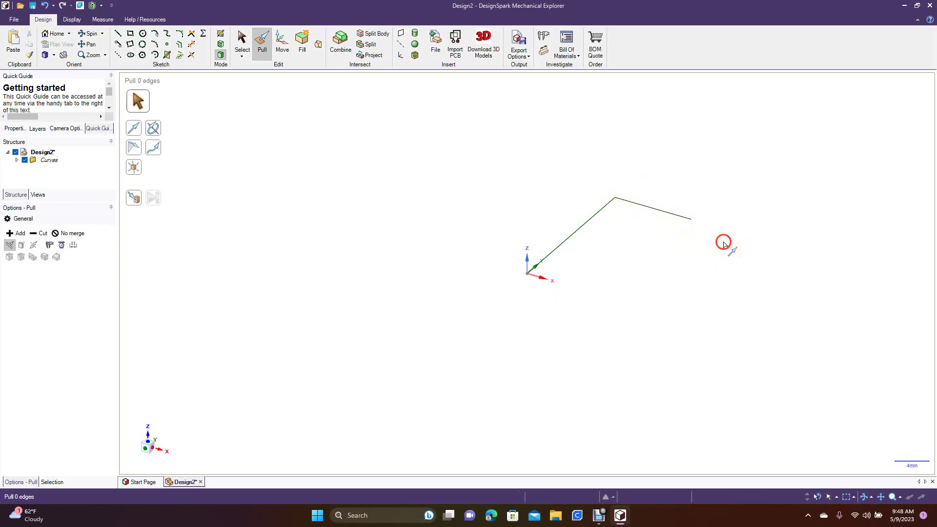
Pull the end point of the 10 mm X-direction segment 6 mm upward along the Z axis
click(682, 215)
click(712, 212)
drag(693, 216, 683, 232)
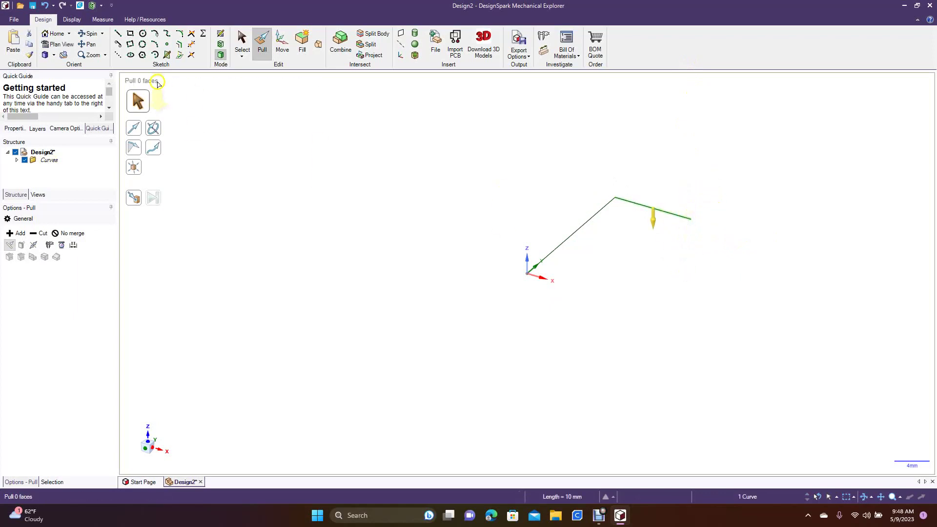
click(133, 131)
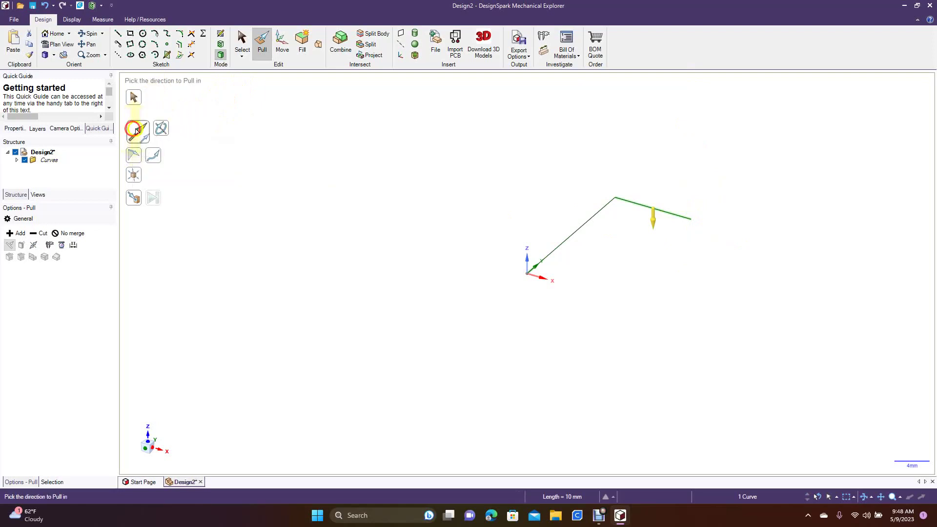
click(527, 258)
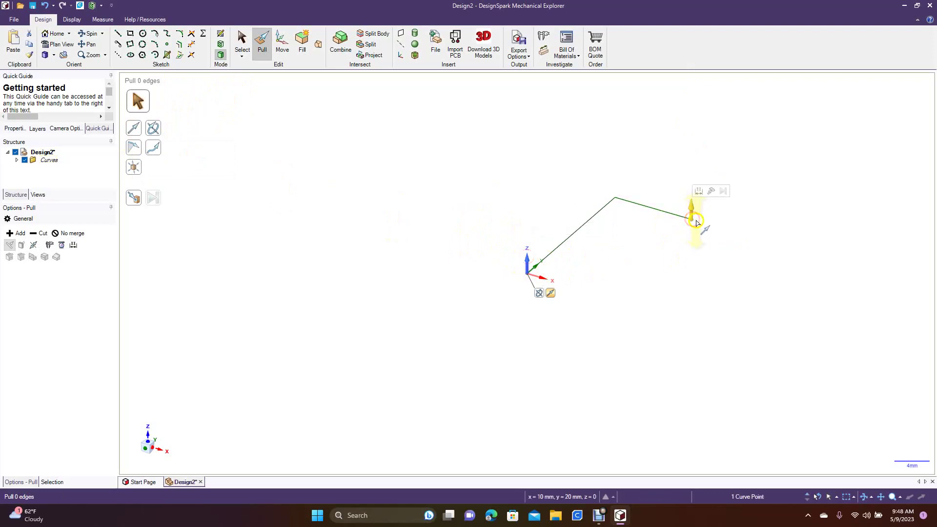
drag(692, 220, 693, 147)
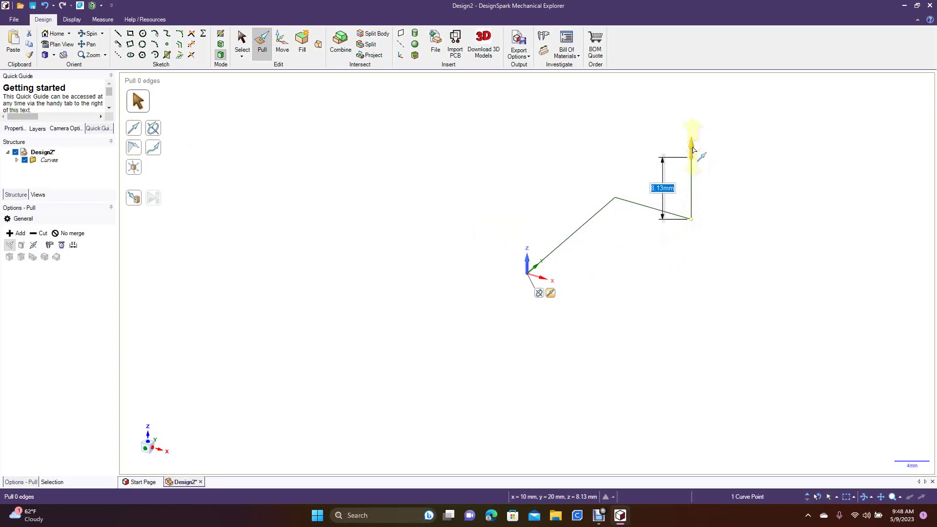
text(6)
key(Return)
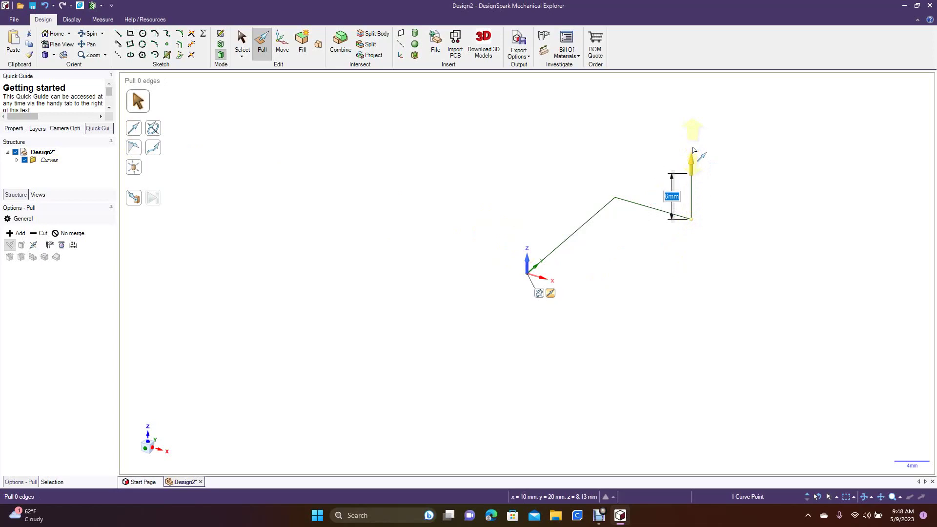
click(244, 45)
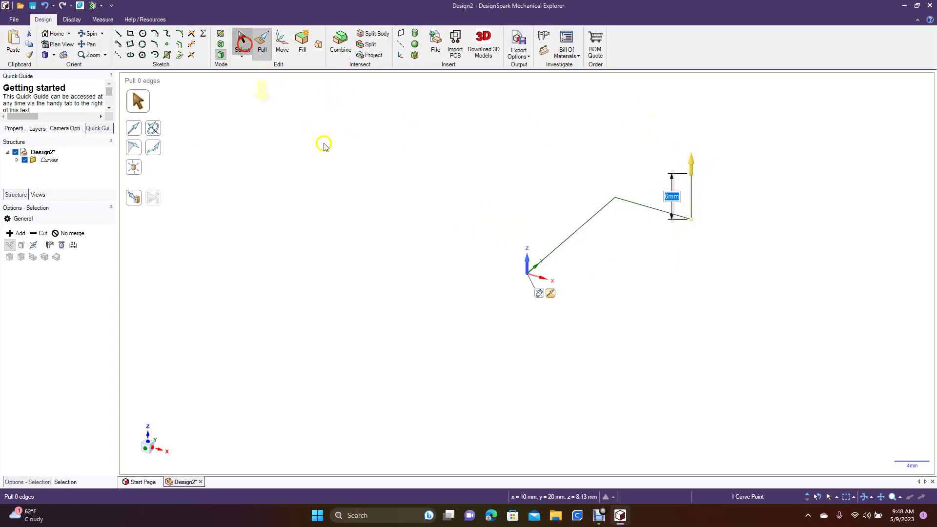
Pull the upper end point of the vertical segment 20 mm in the negative X direction
click(93, 34)
mouse_move(372, 190)
mouse_down()
mouse_move(341, 210)
mouse_move(272, 215)
mouse_move(258, 144)
mouse_move(378, 142)
mouse_move(416, 198)
mouse_move(414, 234)
mouse_move(369, 244)
mouse_move(330, 213)
mouse_move(351, 184)
mouse_move(379, 194)
mouse_move(362, 184)
mouse_move(366, 190)
mouse_up()
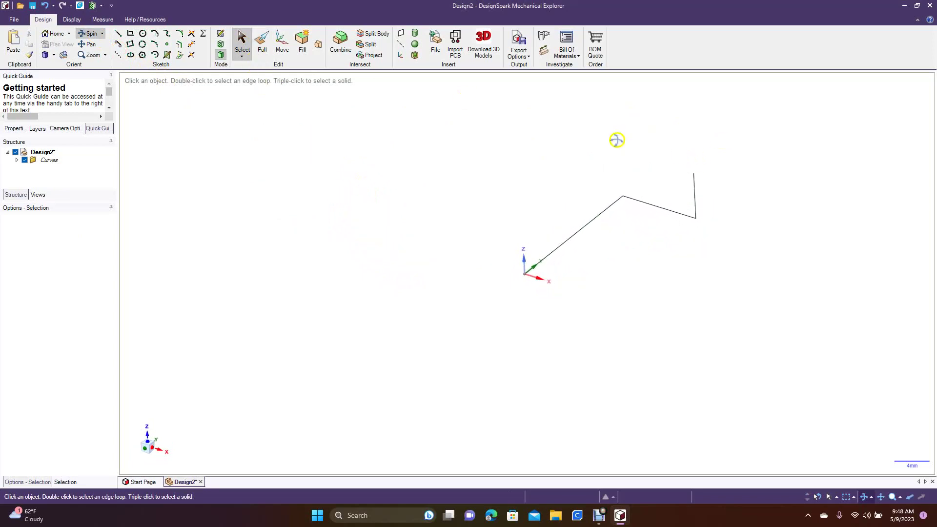
click(242, 42)
click(242, 43)
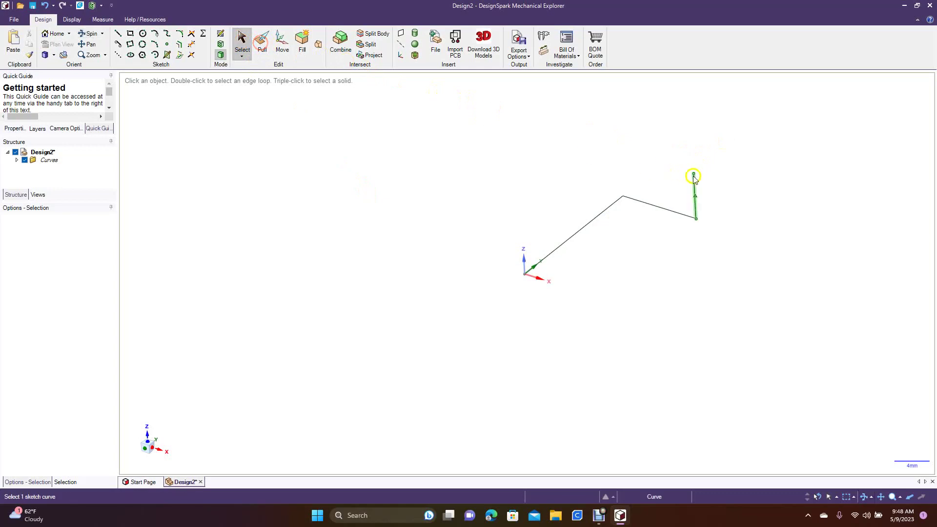
click(709, 181)
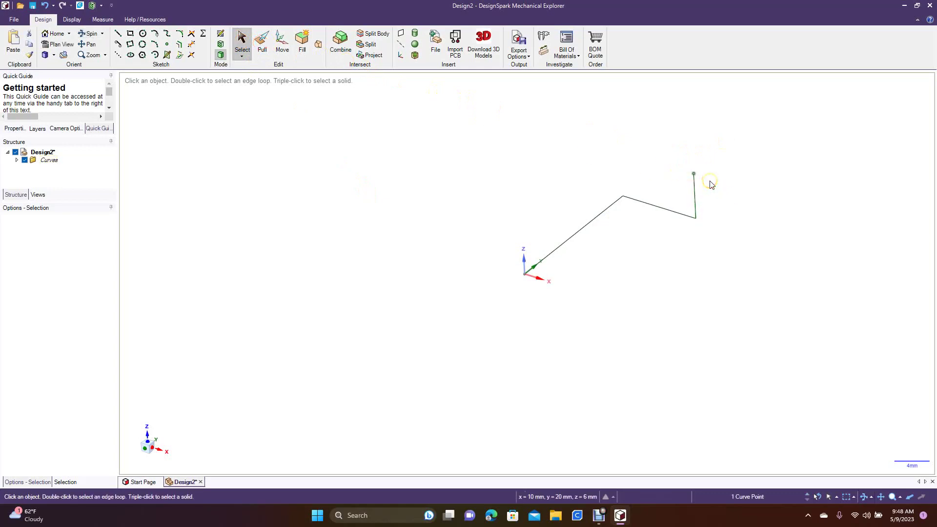
click(263, 46)
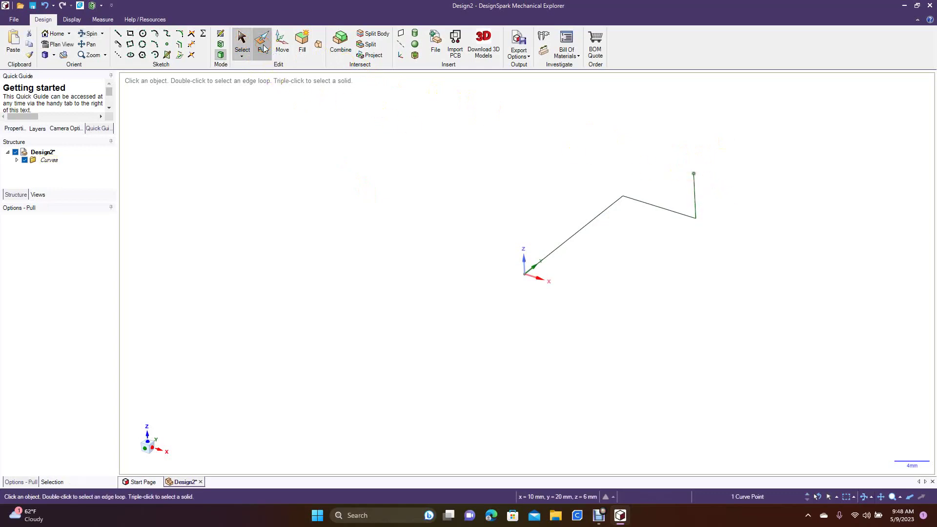
click(263, 47)
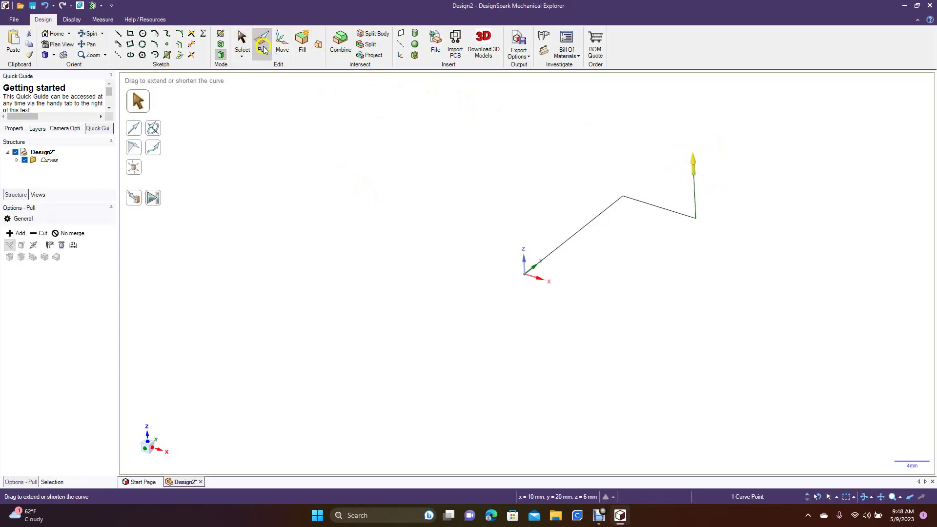
click(133, 131)
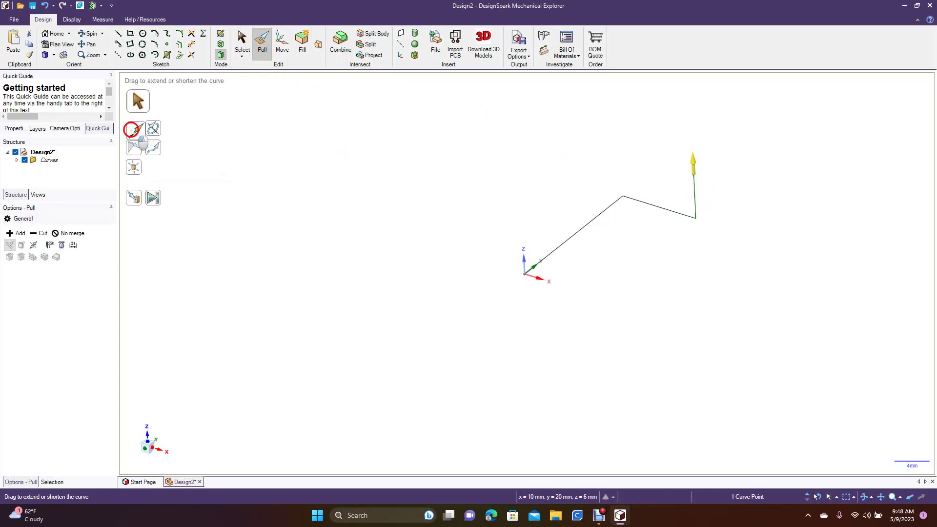
click(530, 269)
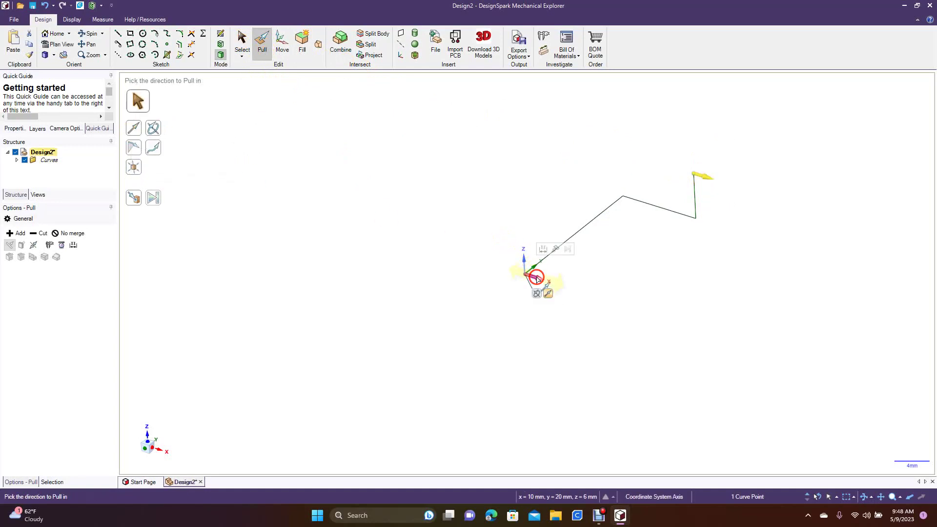
click(701, 176)
drag(701, 176, 547, 146)
text(20)
key(Return)
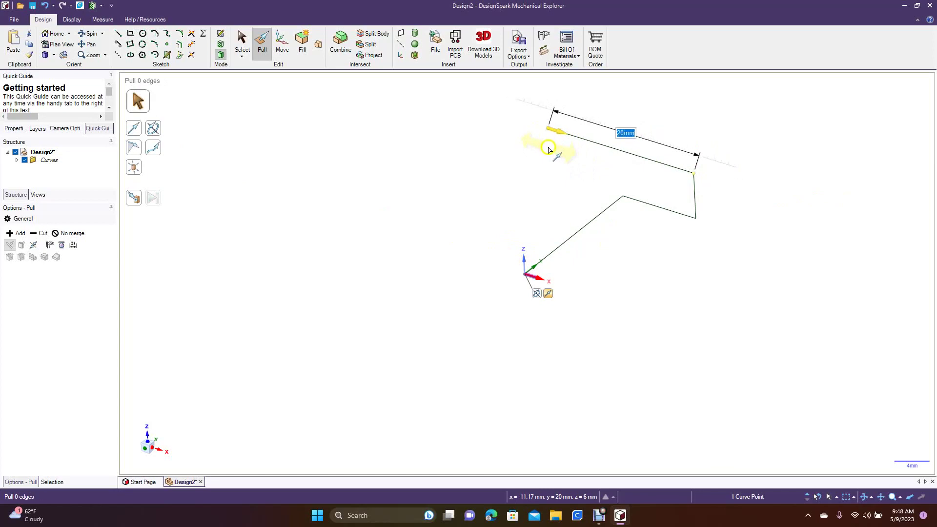
click(529, 157)
Pull the free end of the 20 mm segment 6 mm downward along the Z axis and select the new end point
click(549, 134)
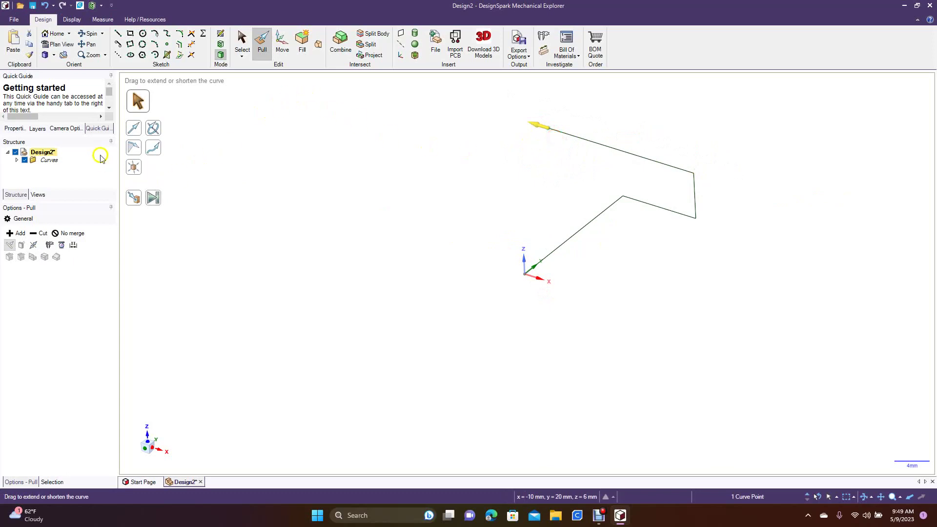
click(135, 128)
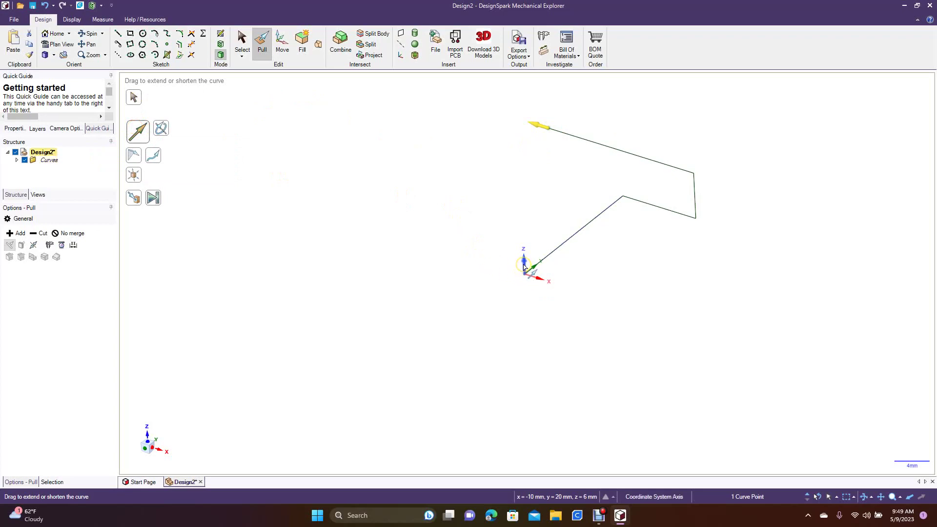
click(524, 266)
click(550, 132)
drag(550, 132, 553, 176)
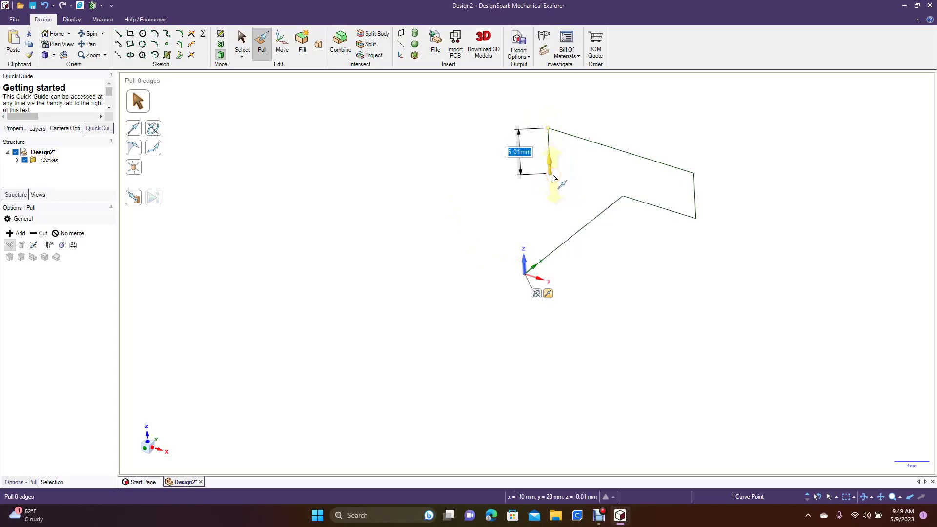
text(6)
key(Return)
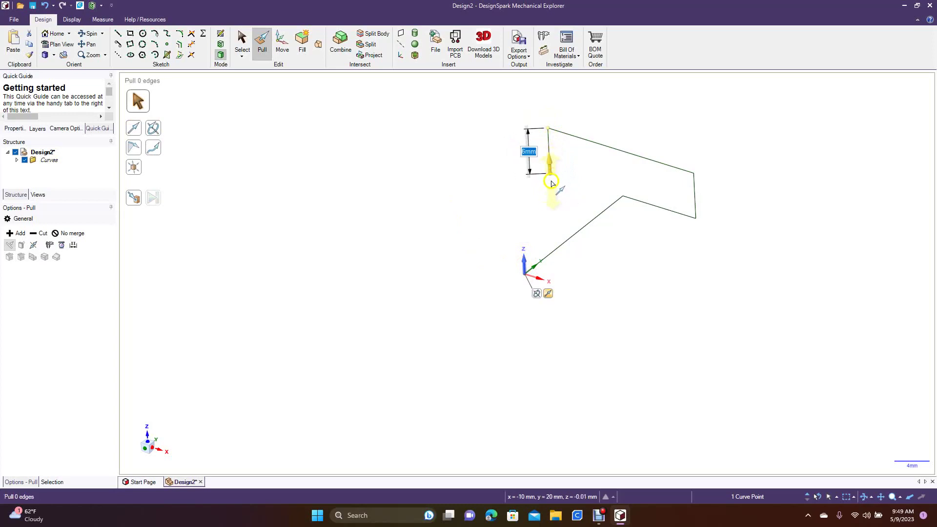
click(549, 174)
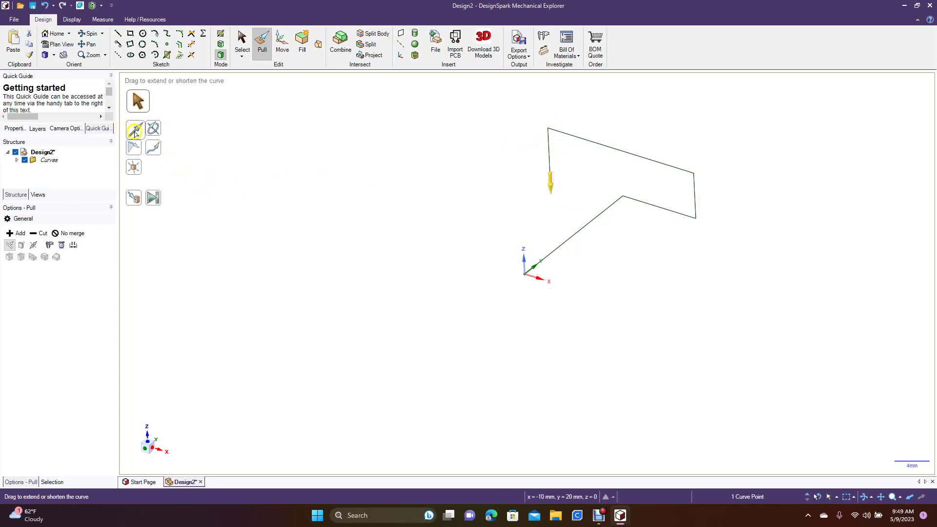
Pull the lower free end of the 6 mm downward segment 7 mm in the positive X direction
click(135, 131)
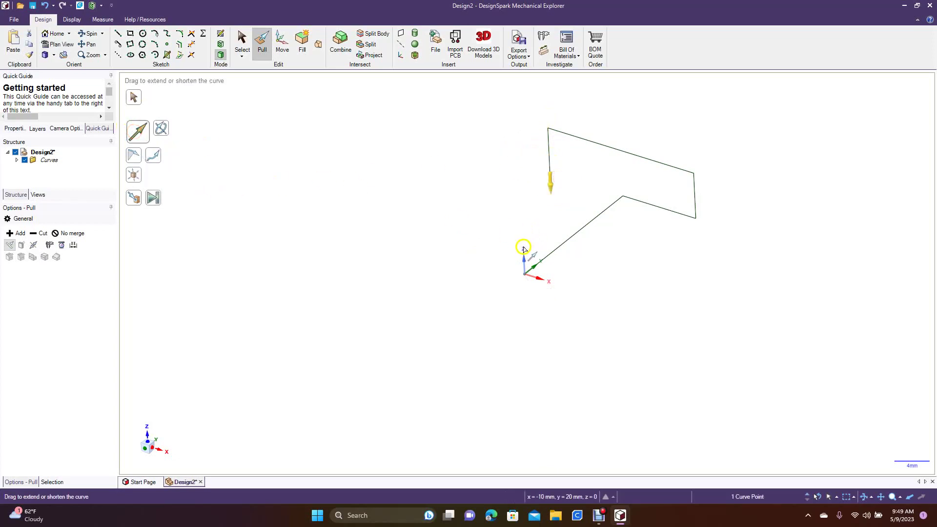
click(540, 279)
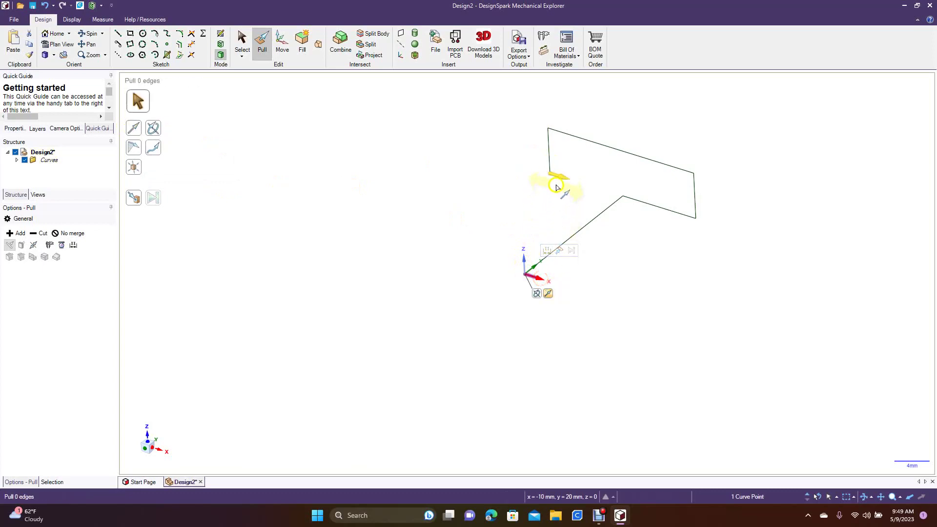
drag(556, 180, 606, 198)
text(7)
key(Return)
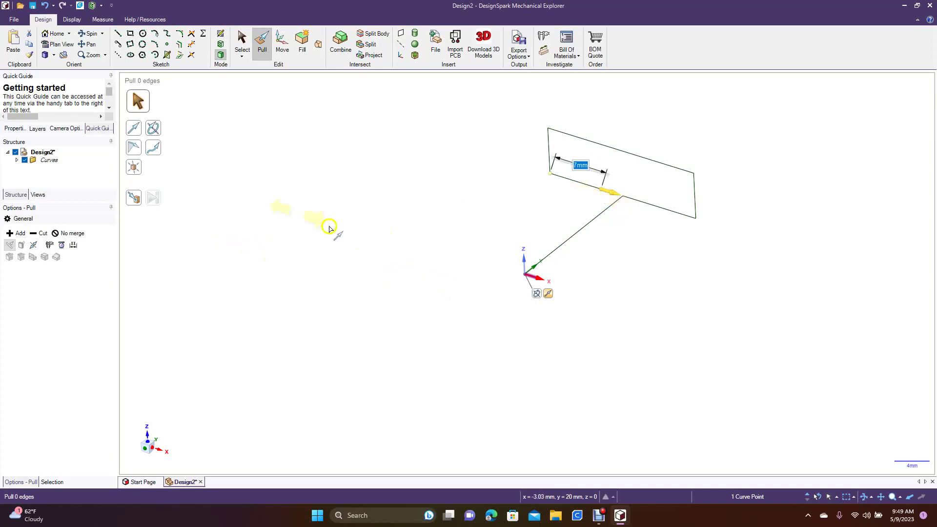
Pull the free end of the 7 mm segment 20 mm in the negative Y direction, parallel to the first line, and clear the selection
click(135, 130)
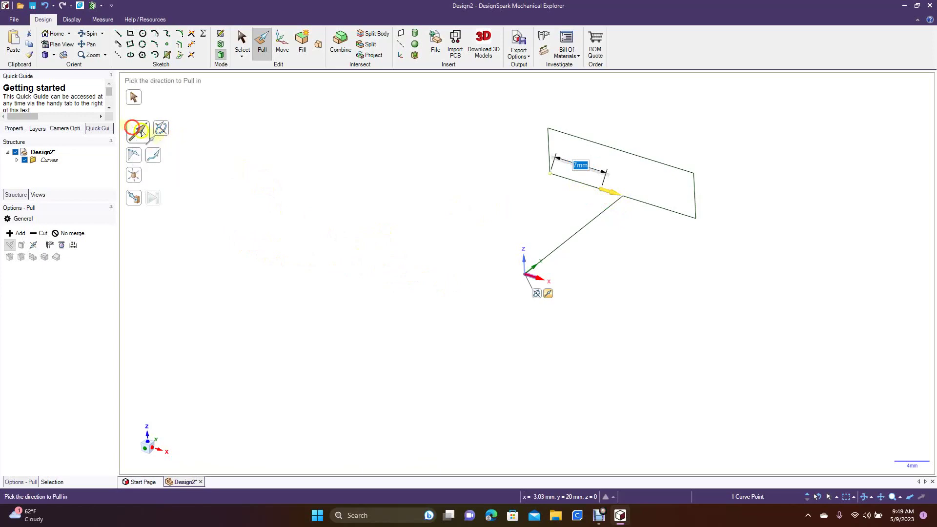
click(534, 268)
drag(606, 189, 514, 263)
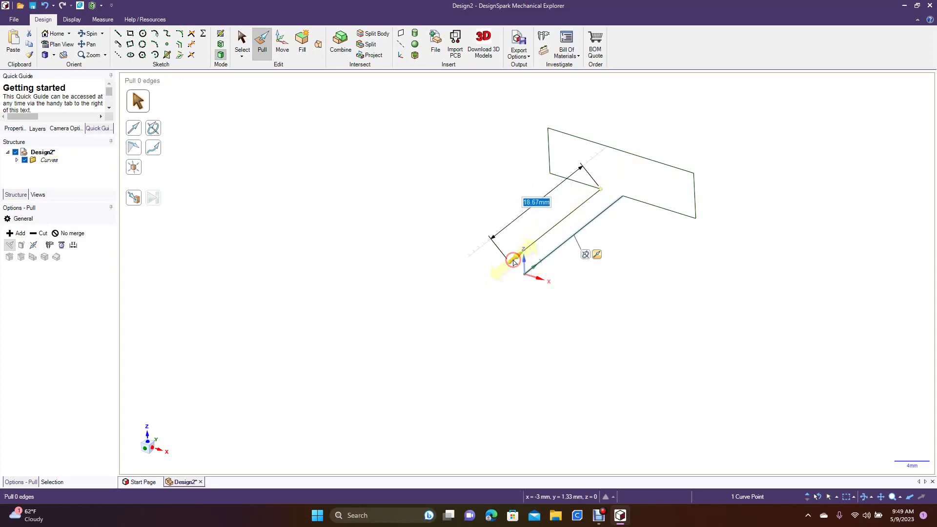
text(20)
key(Return)
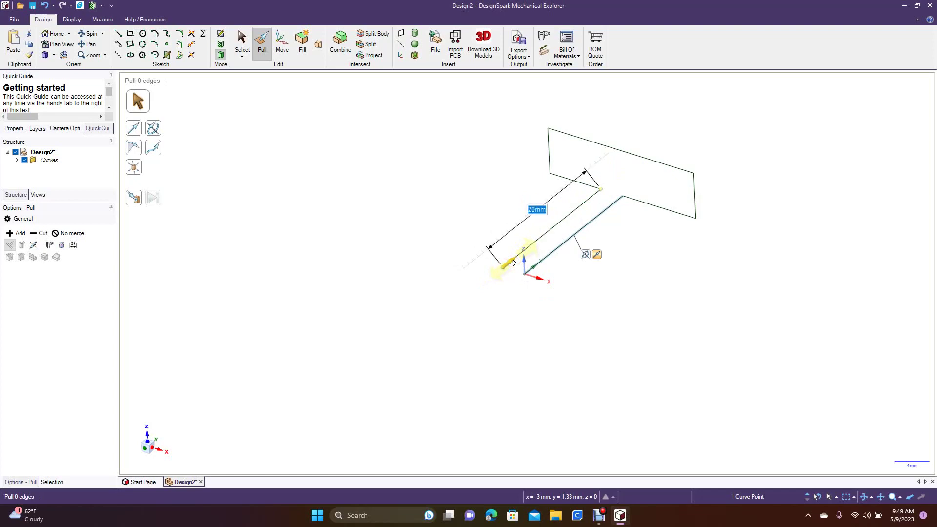
click(414, 164)
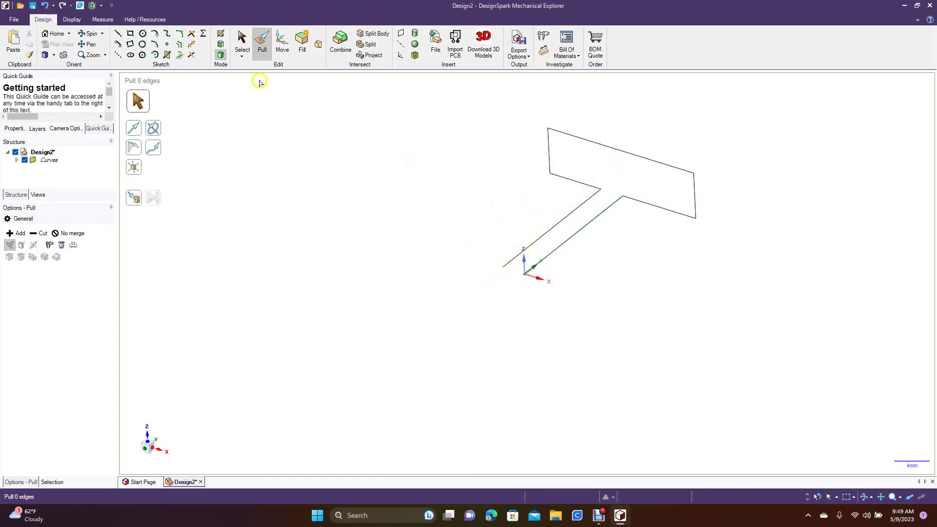
Round the lower and upper corners at the negative-X end of the upright loop with 2 mm radius fillets
drag(371, 162, 309, 203)
click(89, 34)
mouse_move(403, 180)
mouse_down()
mouse_move(379, 193)
mouse_move(320, 148)
mouse_move(381, 140)
mouse_move(440, 198)
mouse_move(410, 174)
mouse_up()
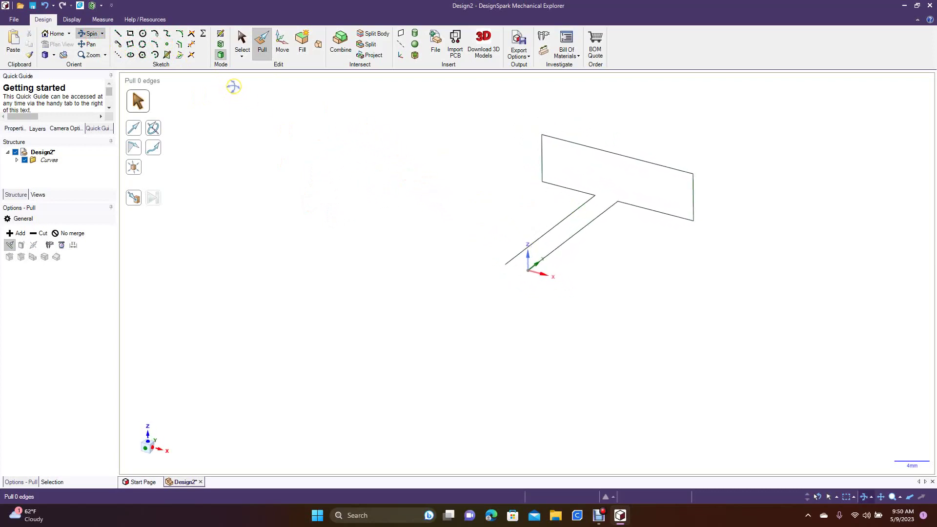
click(180, 34)
click(553, 185)
click(540, 171)
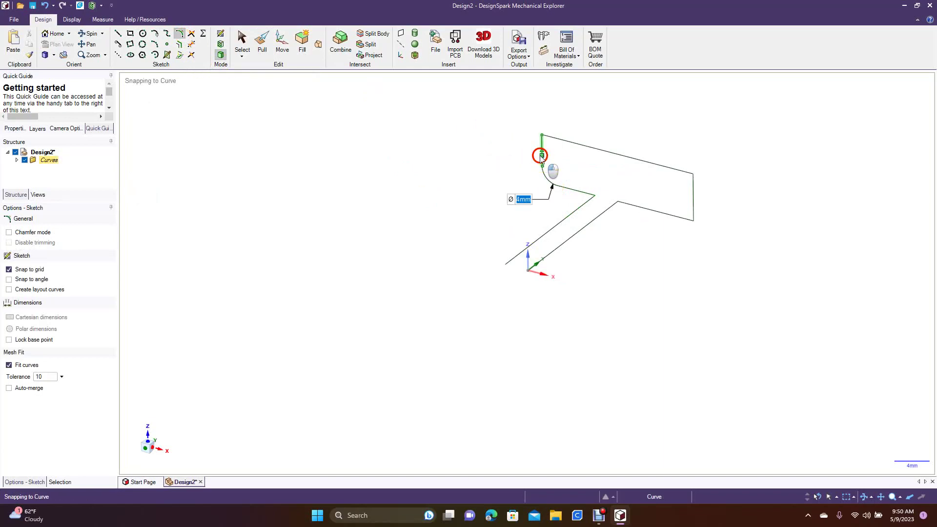
click(541, 156)
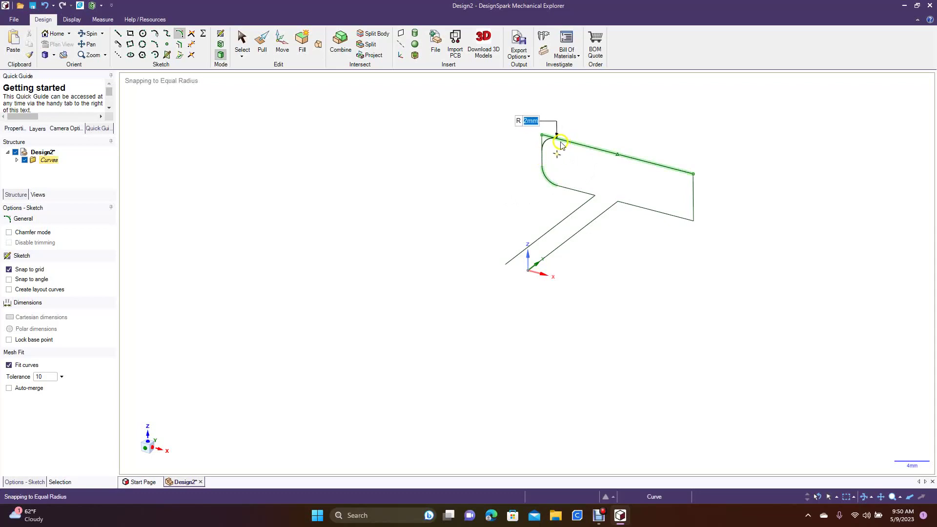
click(561, 145)
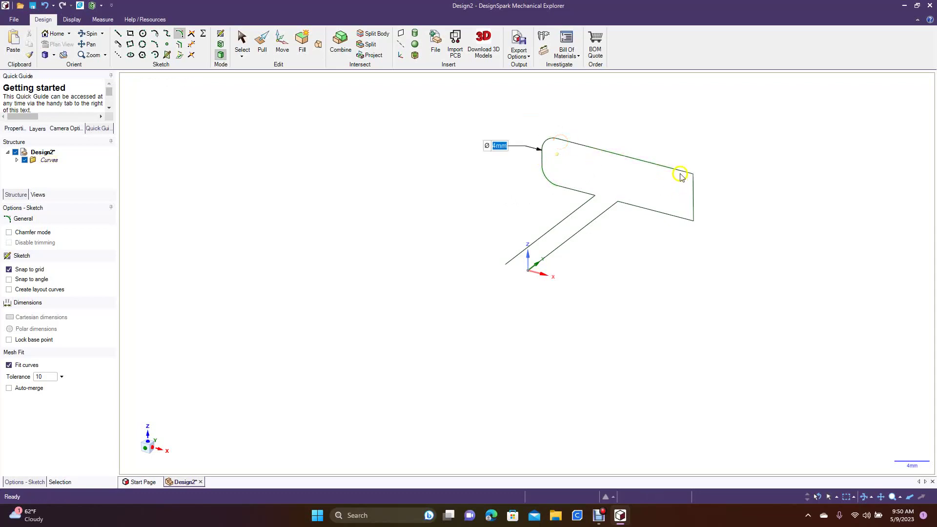
Round the upper and lower corners at the positive-X end of the upright loop with 2 mm radius fillets
click(691, 209)
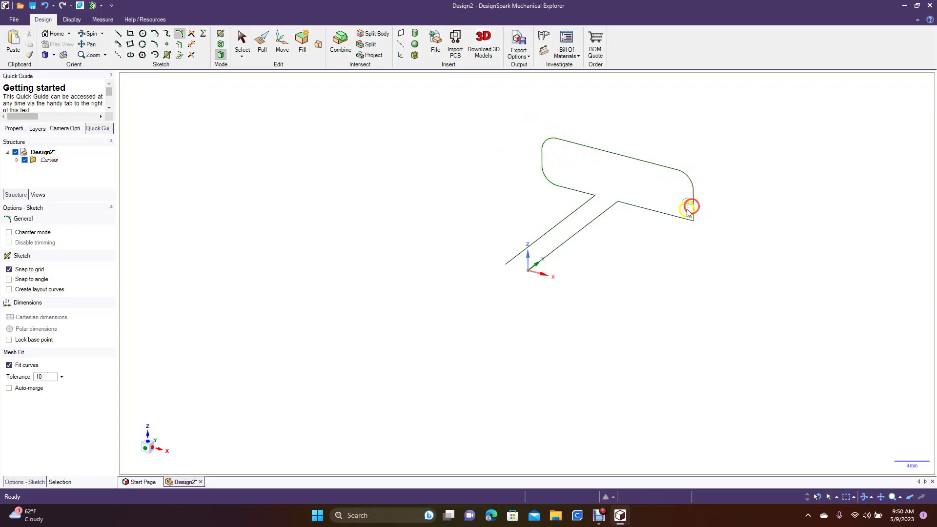
click(675, 218)
key(Escape)
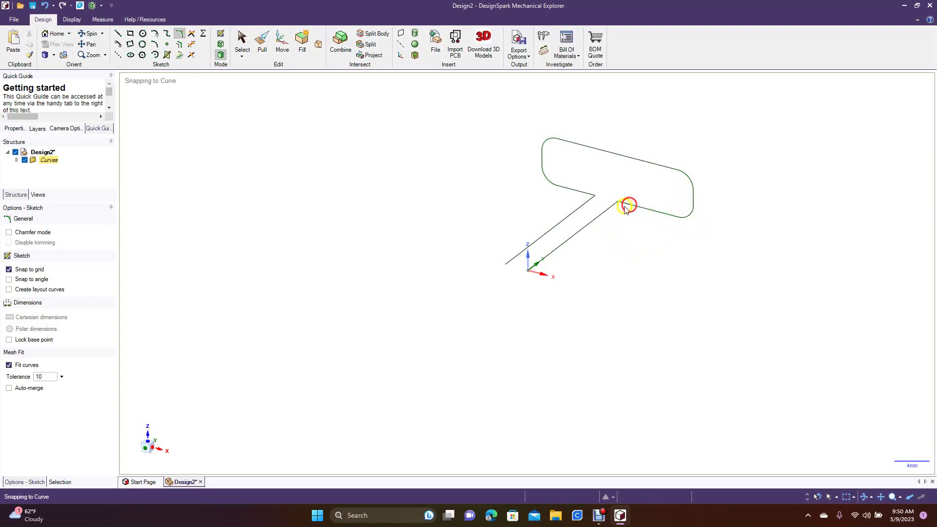
Round the two corners where the long Y-direction legs meet the loop with 2 mm radius fillets, and leave the rounding tool
click(610, 213)
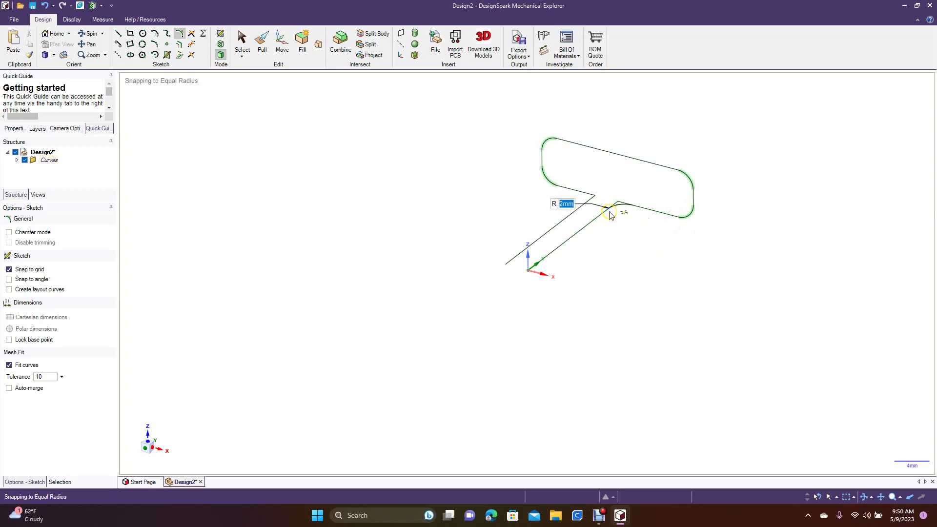
click(607, 210)
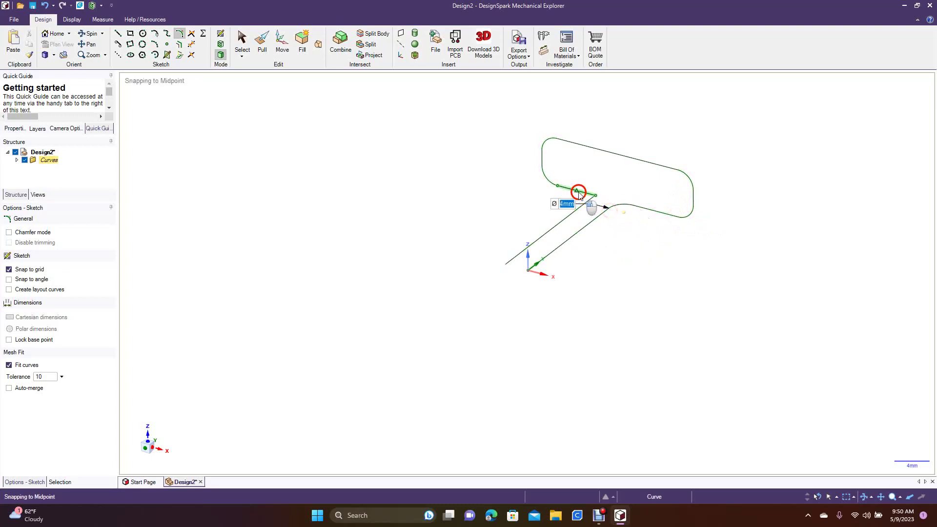
click(579, 192)
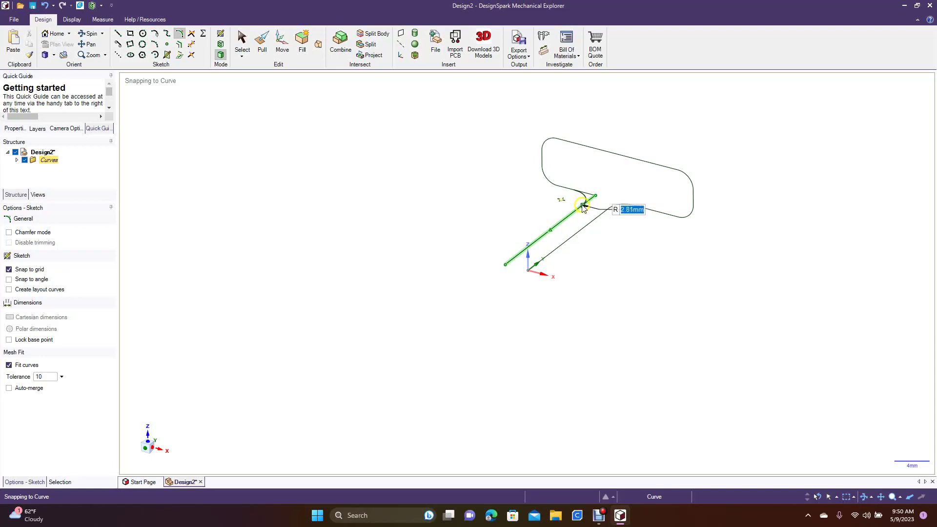
click(585, 207)
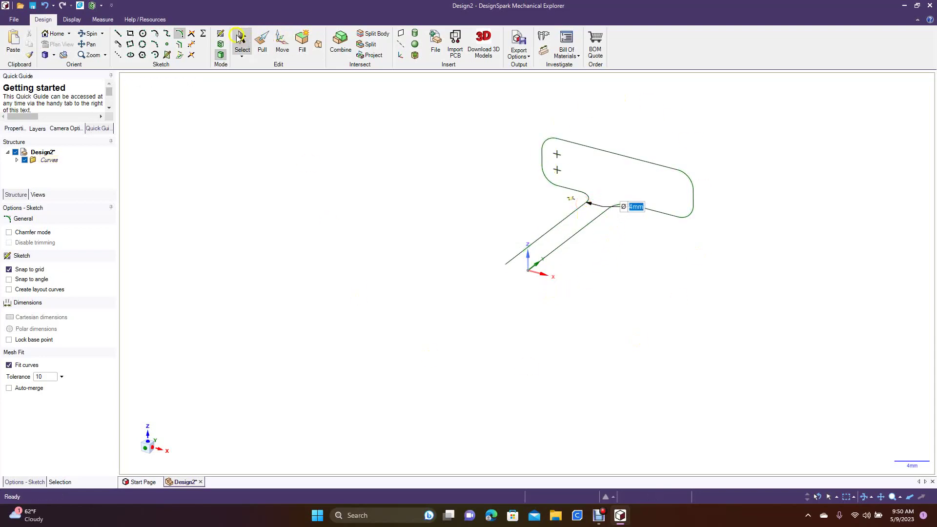
click(242, 42)
click(343, 162)
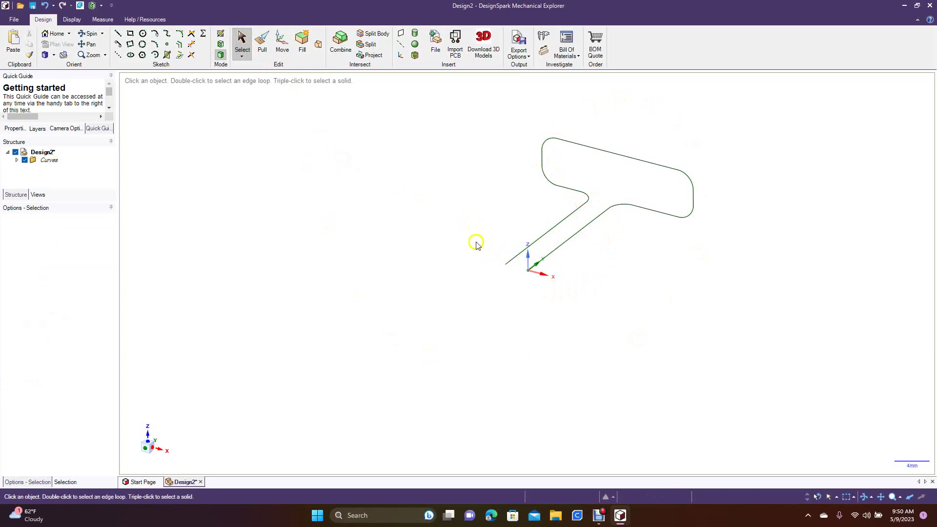
Sketch a 1.5 mm diameter circle on the XZ plane, centred on the free end point of the second leg
drag(484, 254, 516, 282)
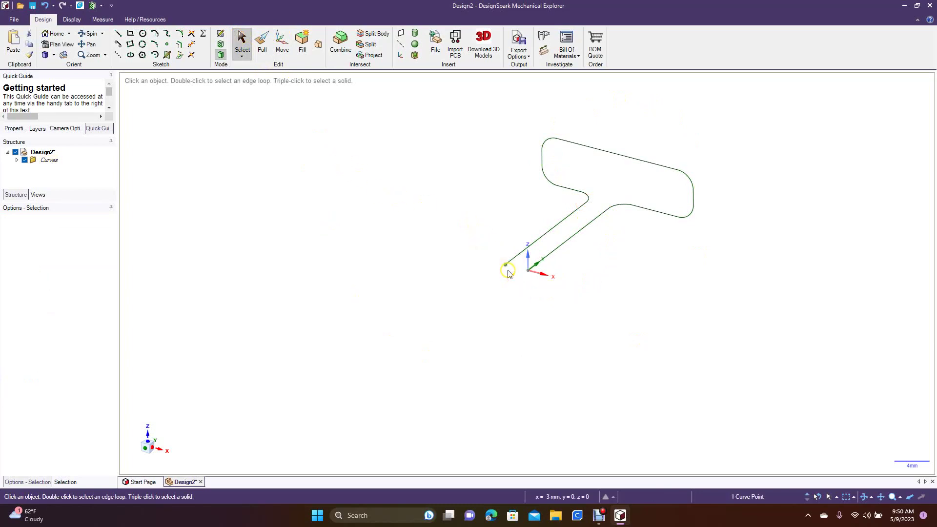
click(142, 34)
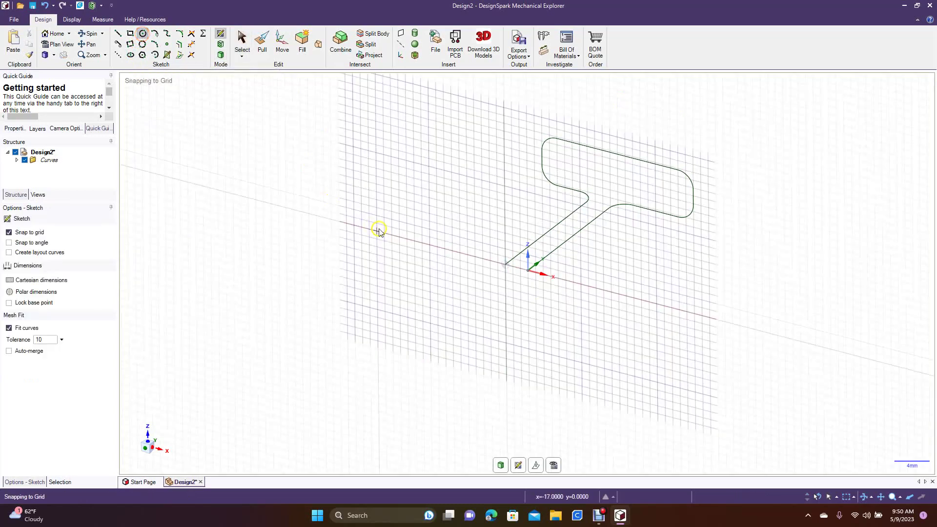
click(507, 265)
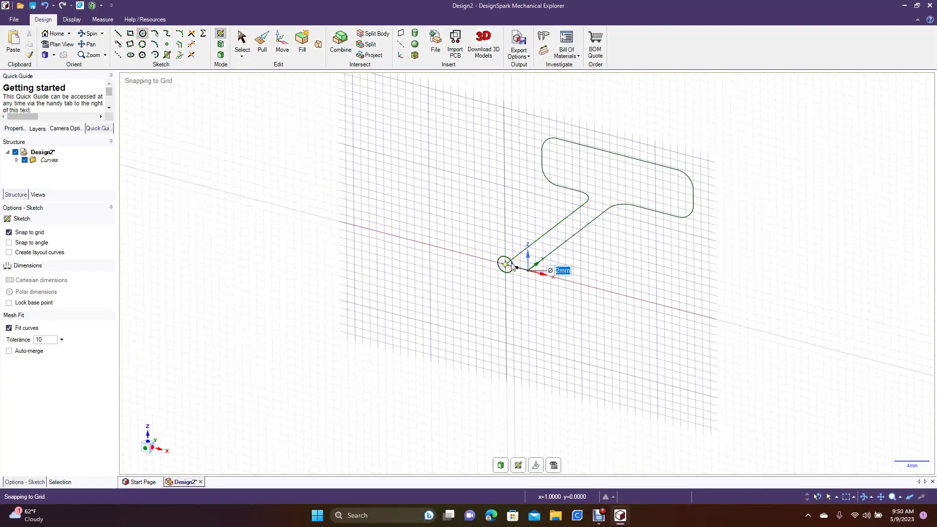
text(1.5)
key(Return)
Sweep the circular face along the whole filleted curve chain up to its far end using Pull
click(261, 43)
click(505, 267)
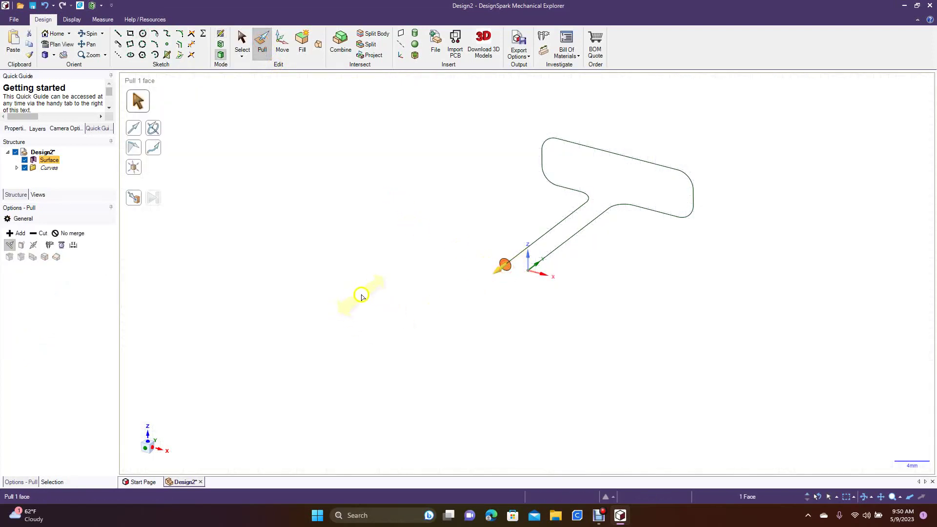
click(156, 151)
click(520, 253)
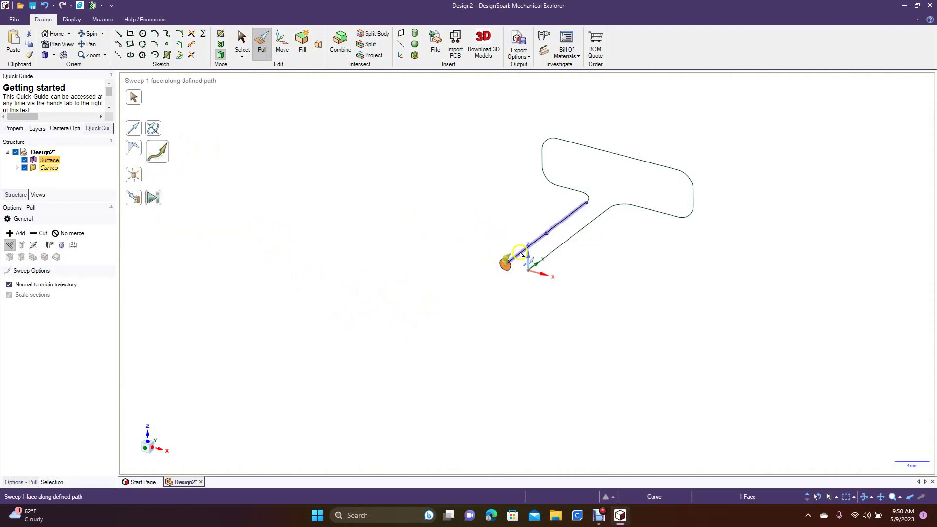
click(520, 253)
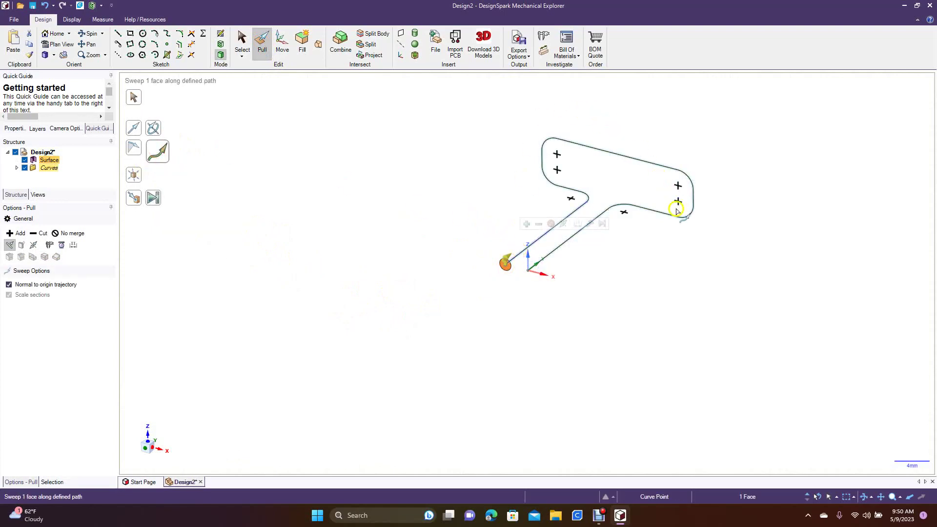
click(153, 197)
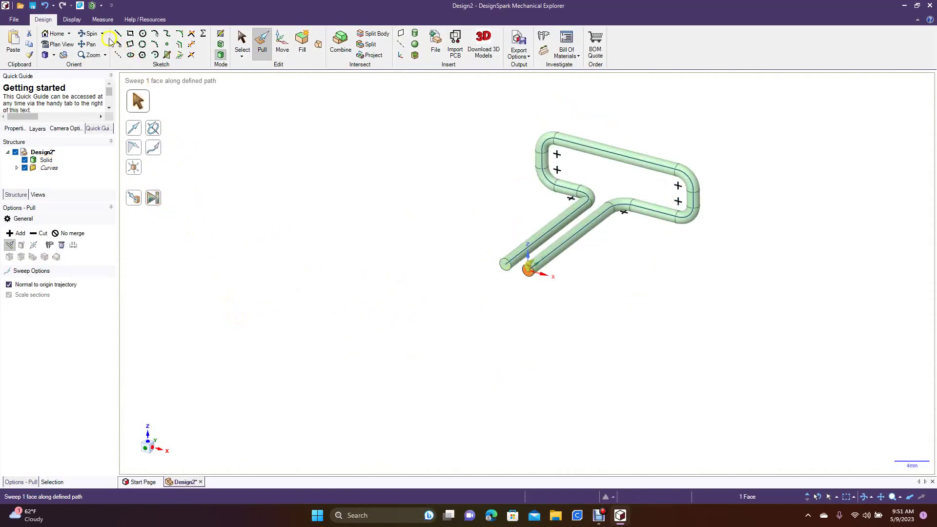
Select the whole swept solid and move it along the negative Y axis, clear of its path curves
click(92, 35)
drag(372, 199, 468, 74)
drag(433, 182, 414, 85)
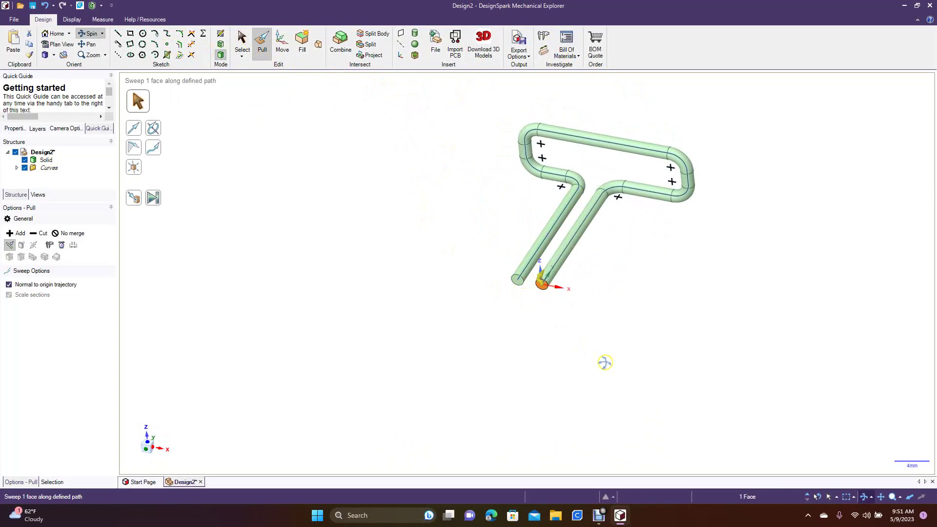
click(241, 41)
click(336, 176)
drag(450, 112, 732, 352)
drag(612, 193, 575, 205)
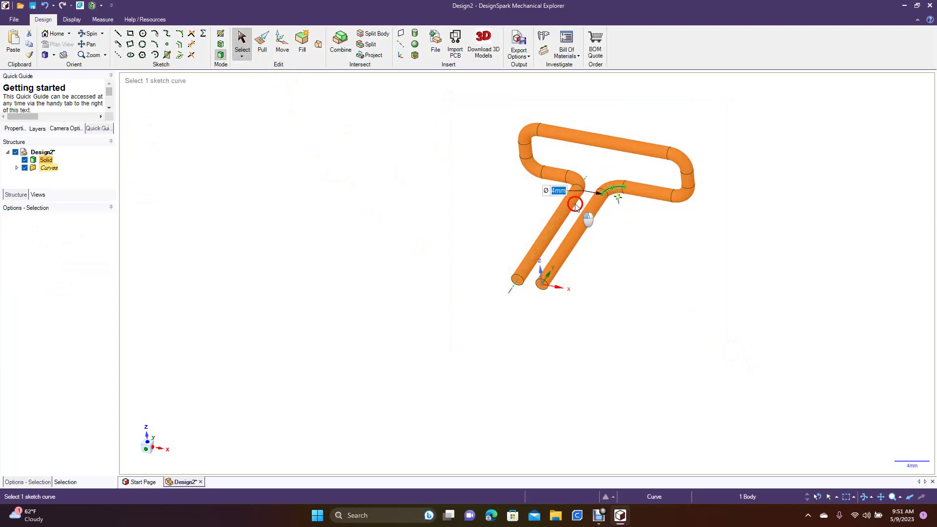
click(282, 46)
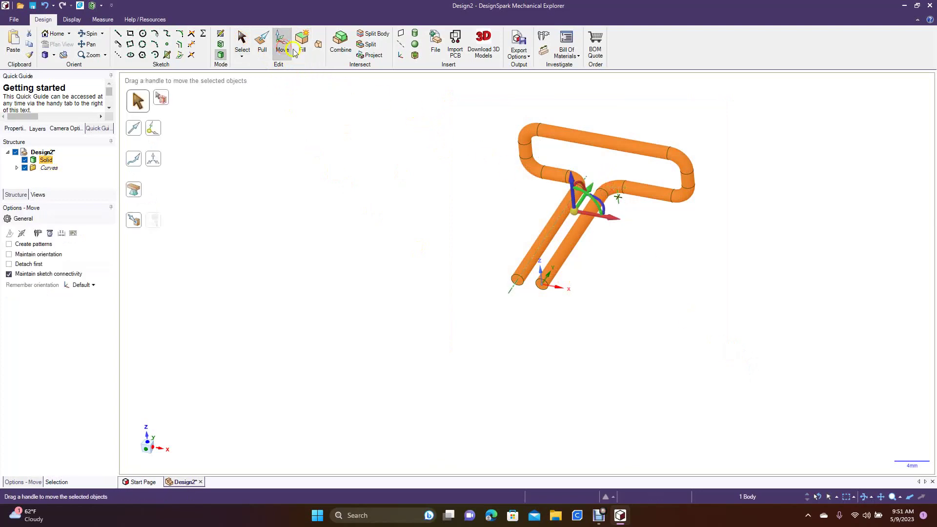
drag(590, 189, 495, 291)
click(436, 168)
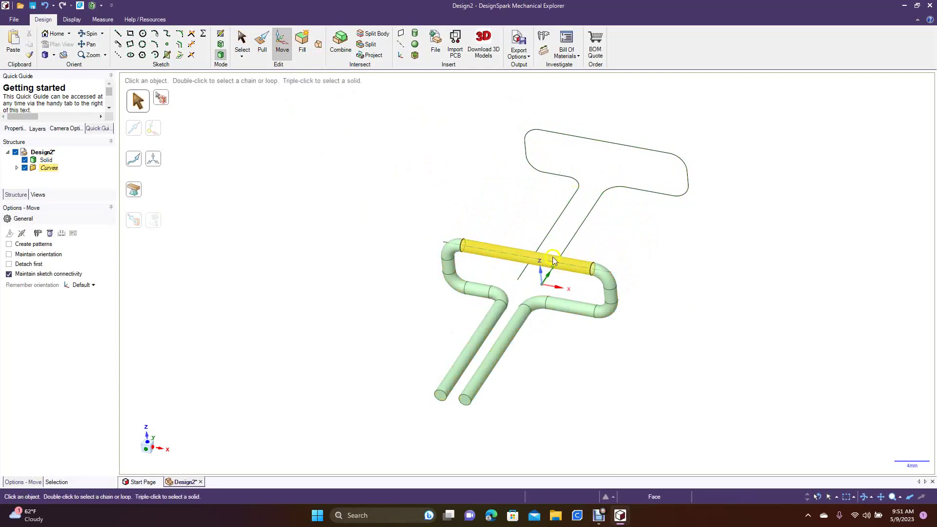
Select the entire chain of path curves left beside the solid and delete it
drag(496, 113, 750, 308)
click(610, 224)
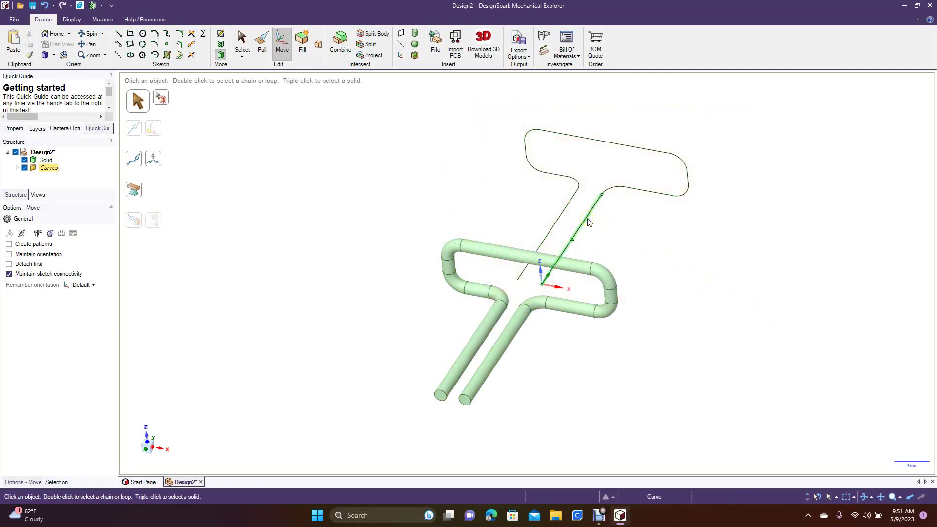
double_click(589, 222)
key(Delete)
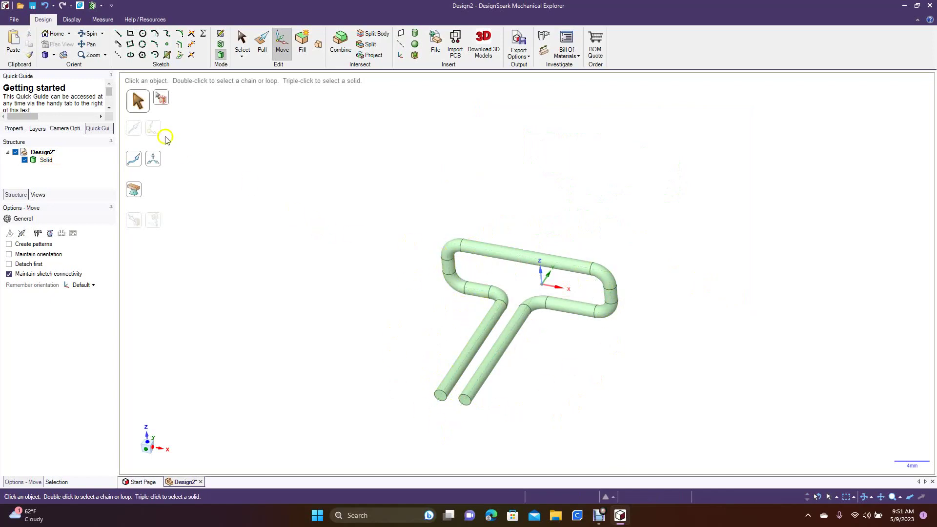
Examine the finished bent rod from the top view and from a tilted angle
click(53, 55)
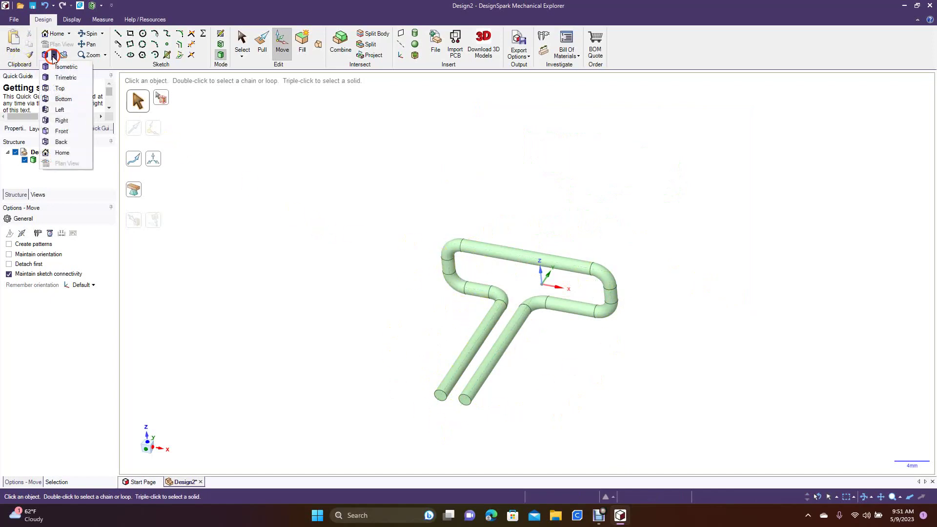
click(65, 100)
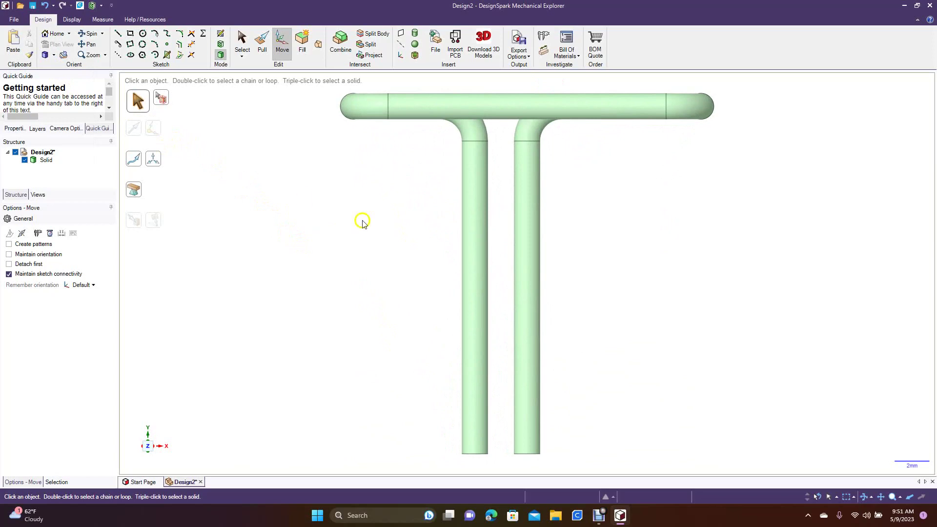
click(95, 35)
drag(267, 219, 253, 152)
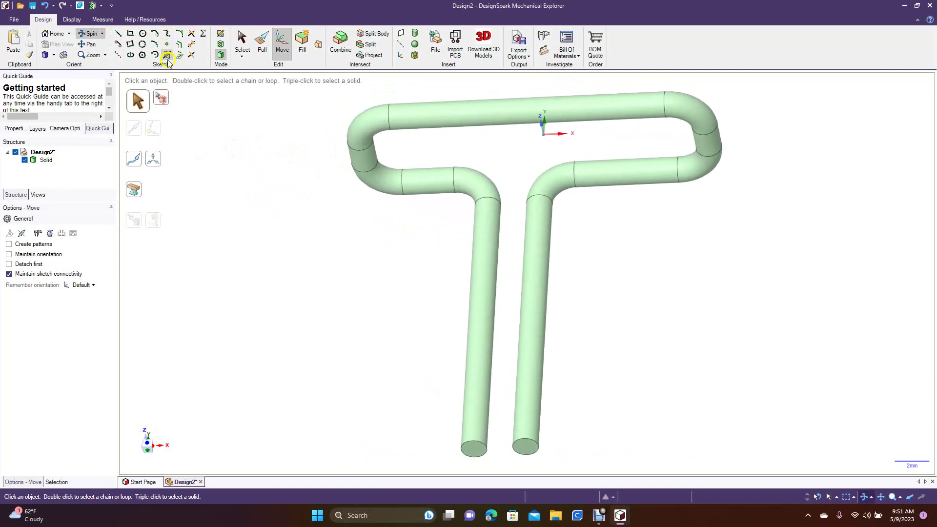
click(524, 364)
key(Escape)
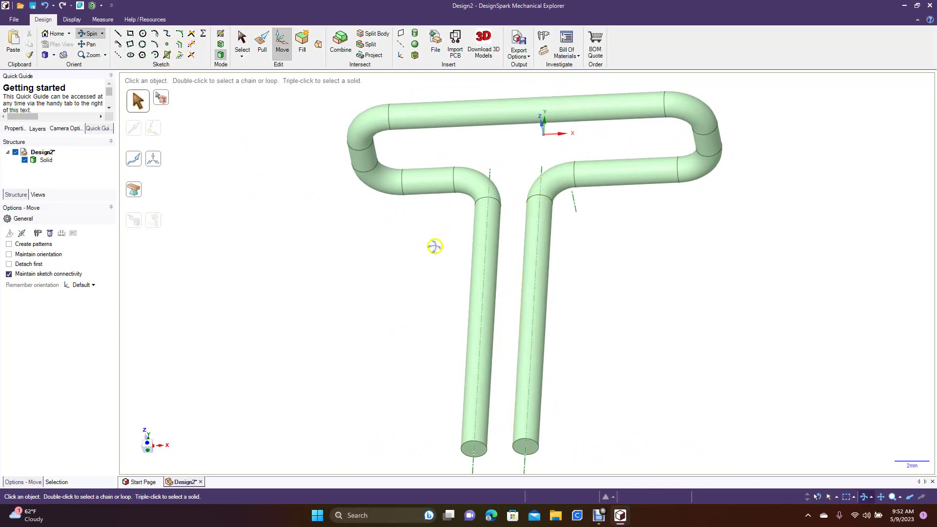
Examine the two straight legs and open ends of the bent rod from several angles
click(535, 350)
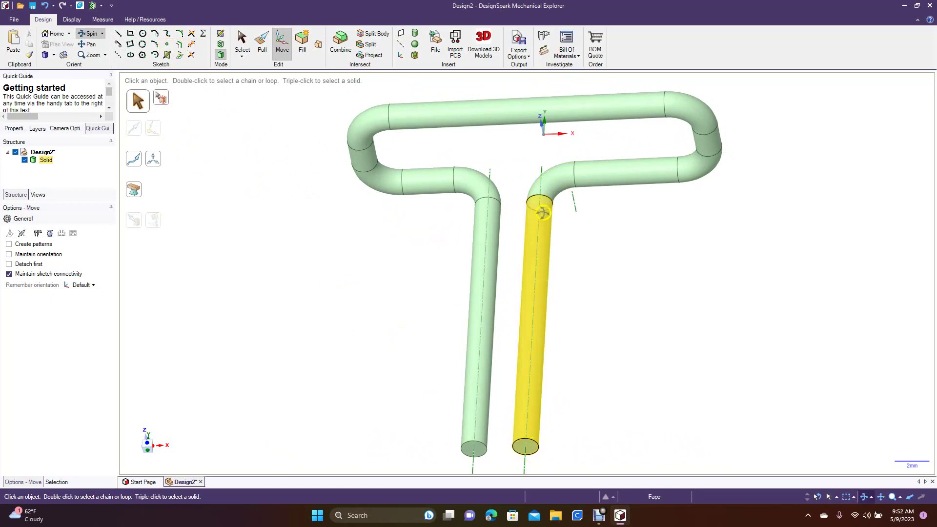
click(542, 186)
key(Escape)
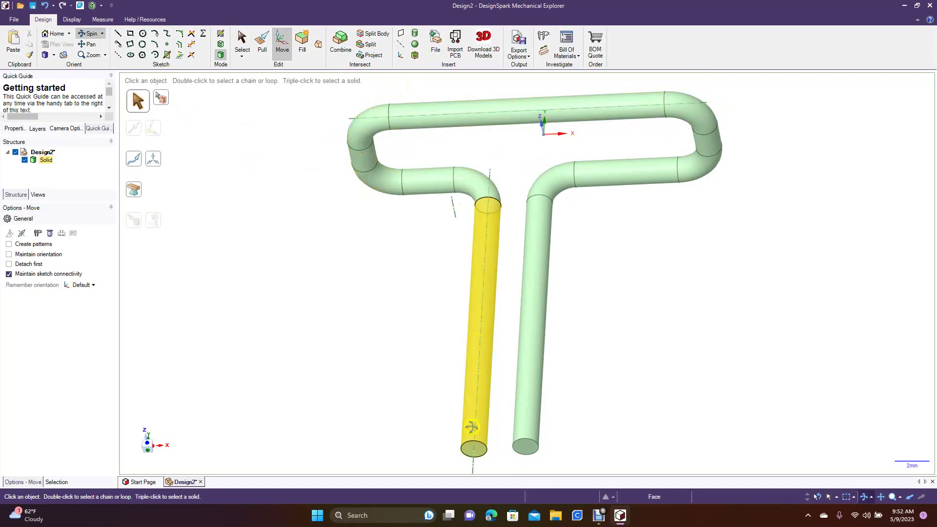
middle_drag(341, 356, 372, 343)
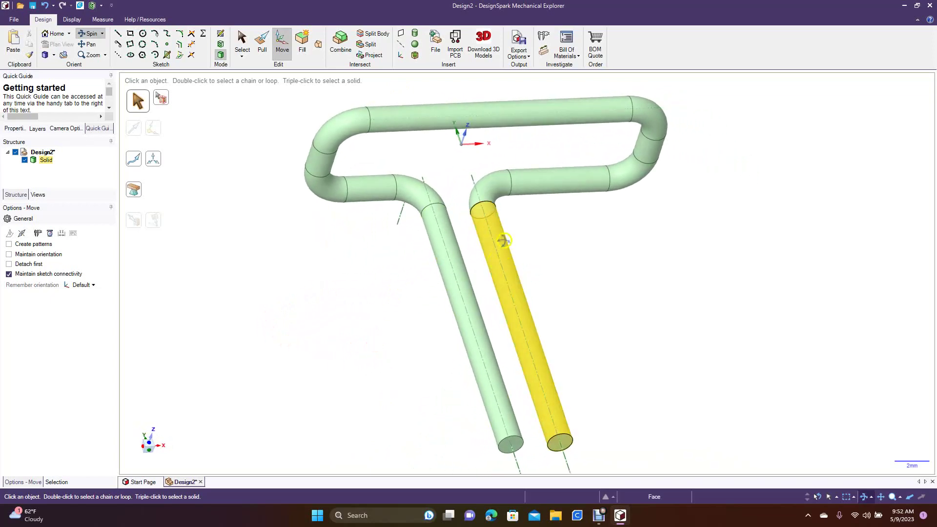
middle_drag(219, 283, 57, 307)
Create a new design and place a sketch point on the Y axis at x = 0, y = -15 mm
click(14, 20)
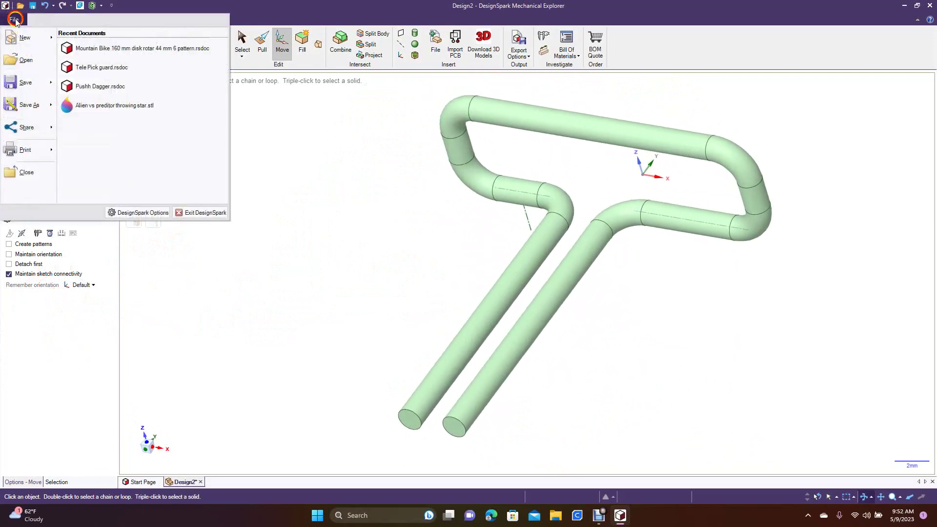
mouse_move(19, 35)
click(95, 46)
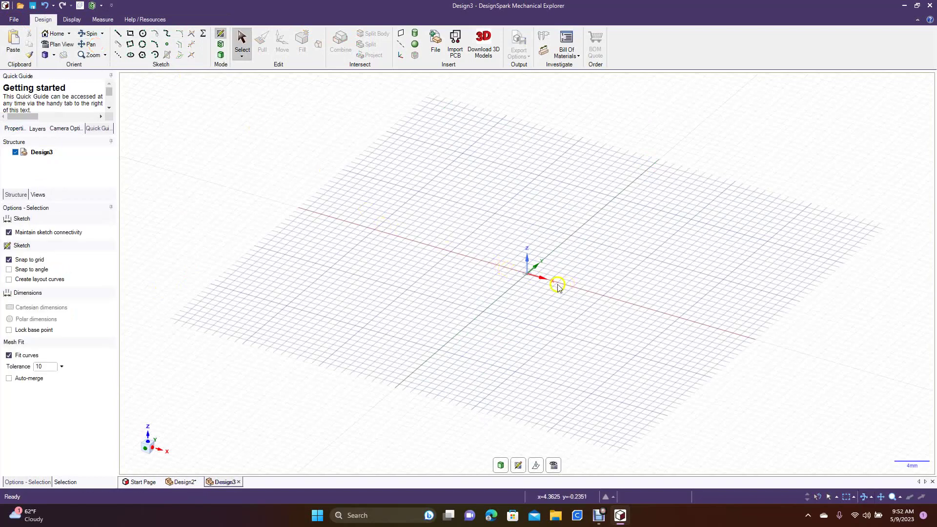
click(167, 44)
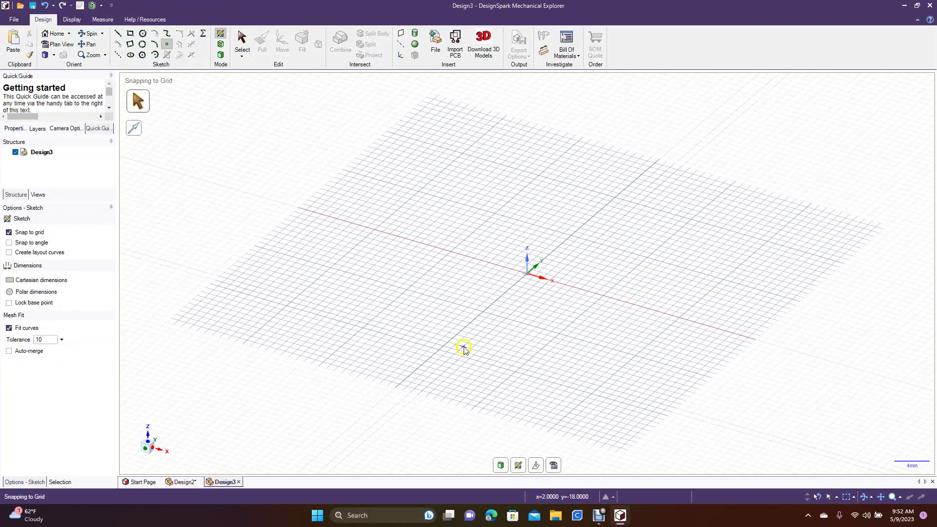
click(460, 332)
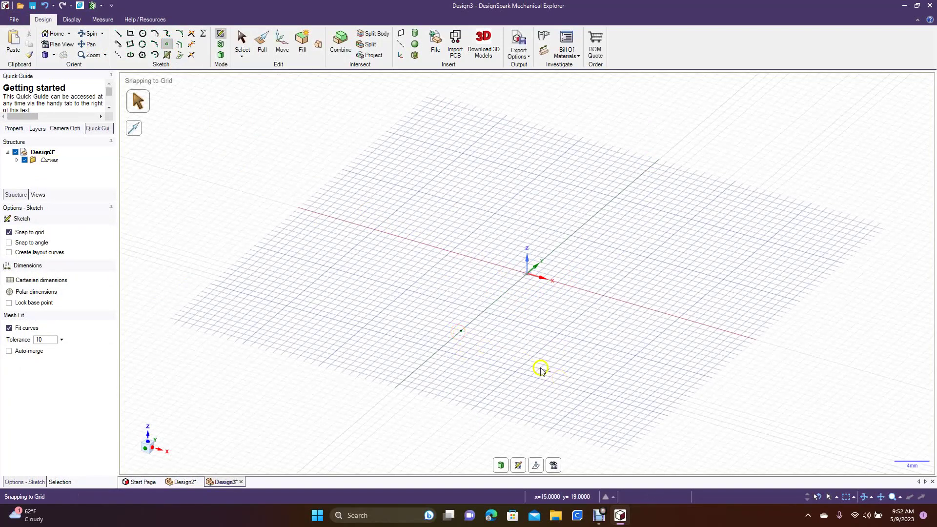
Pull the sketch point along the positive Y axis direction into a line about 28.3 mm long
click(262, 45)
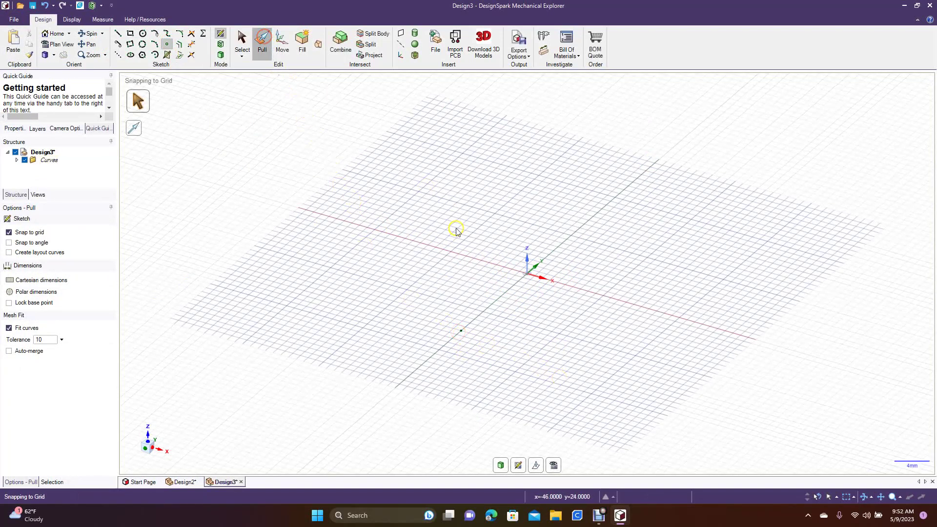
click(461, 333)
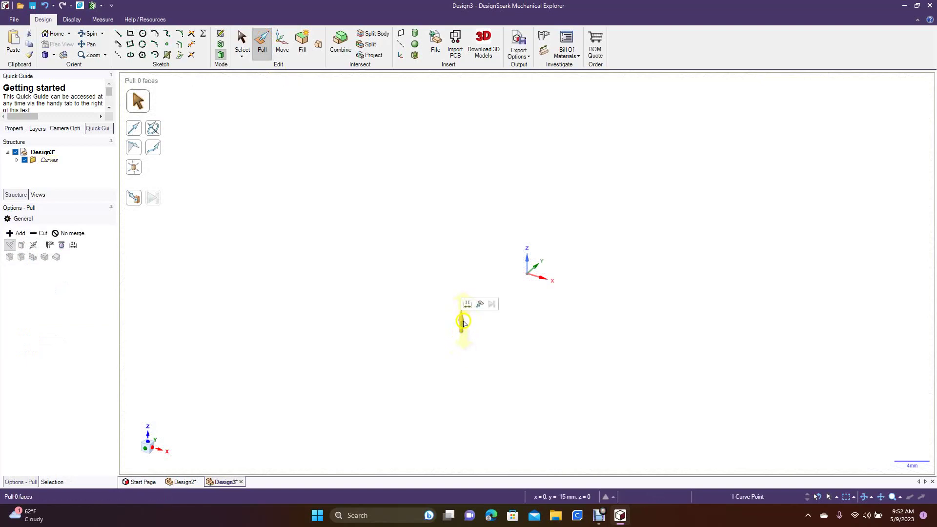
click(536, 270)
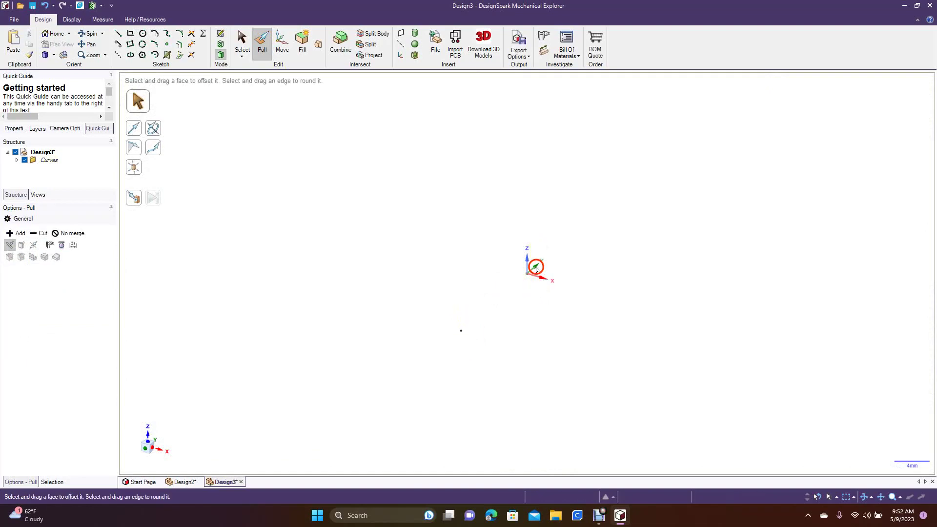
click(461, 332)
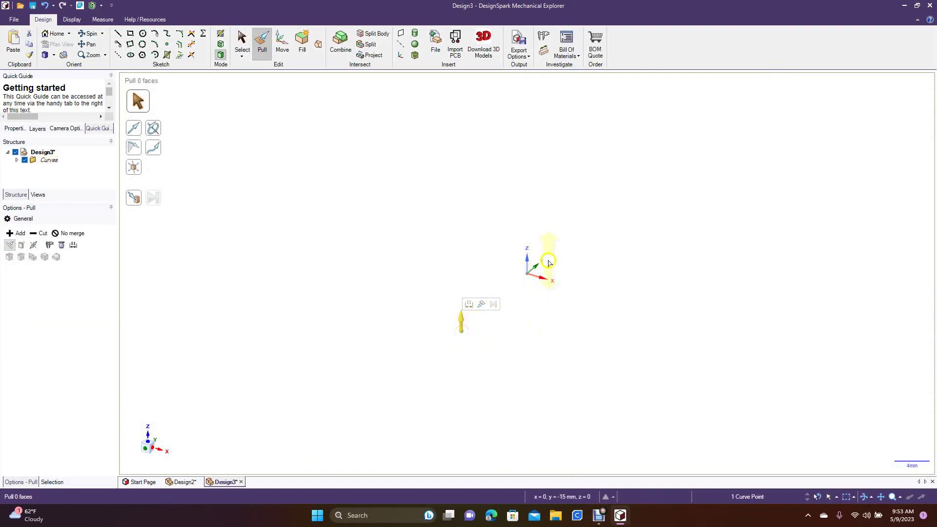
click(536, 268)
drag(435, 306, 479, 359)
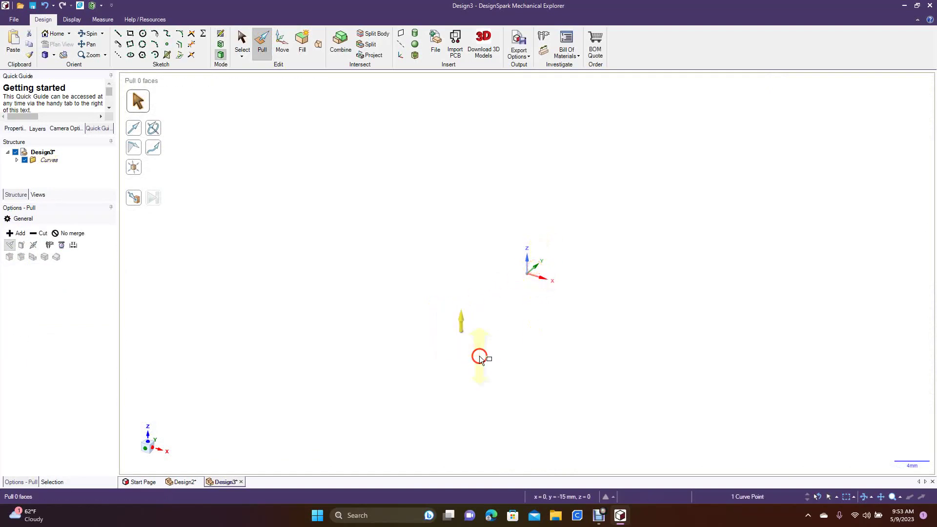
click(135, 131)
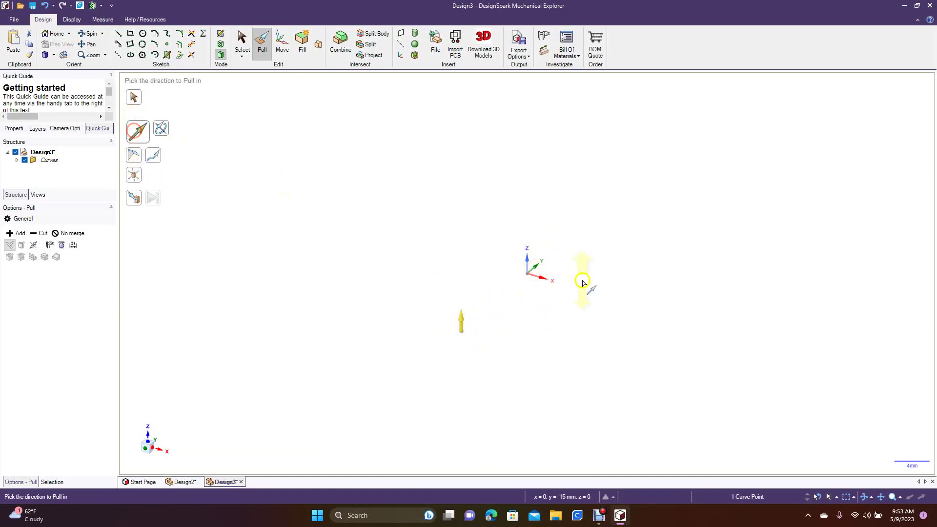
click(535, 267)
drag(469, 326, 615, 243)
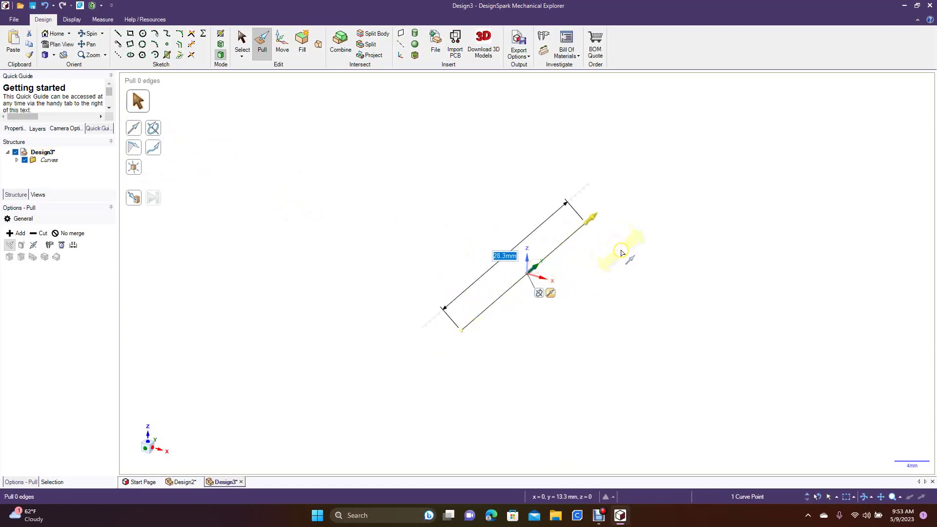
Extend the path from the line's end by about 12.6 mm along positive X and about 10.2 mm up along Z using Pull
click(134, 128)
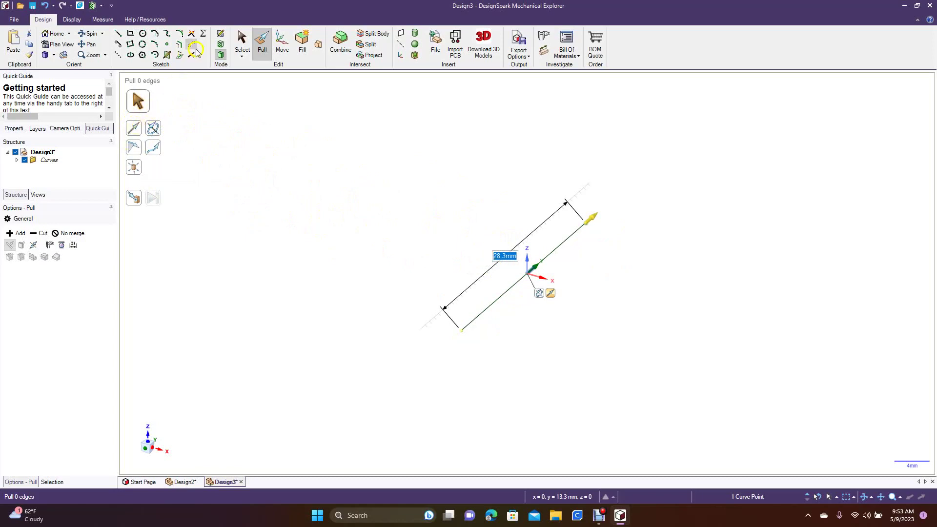
click(136, 128)
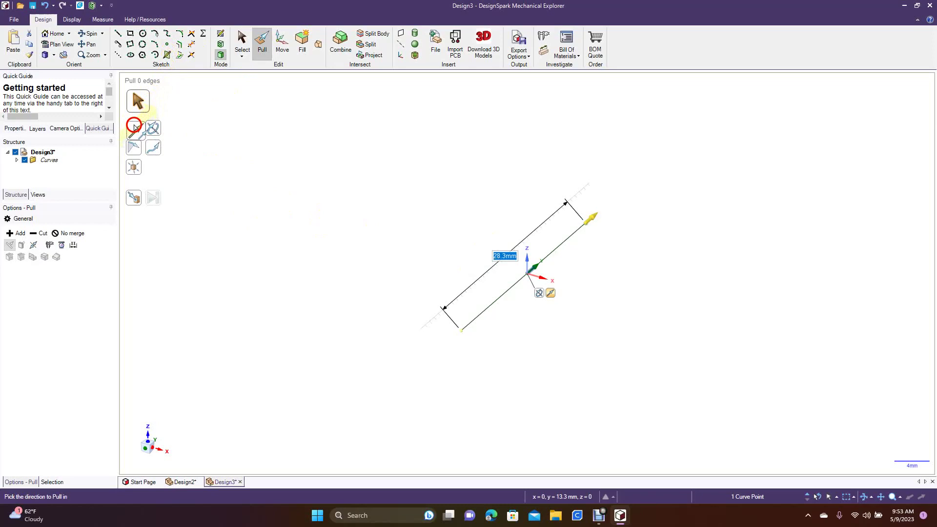
click(546, 276)
drag(588, 225, 676, 273)
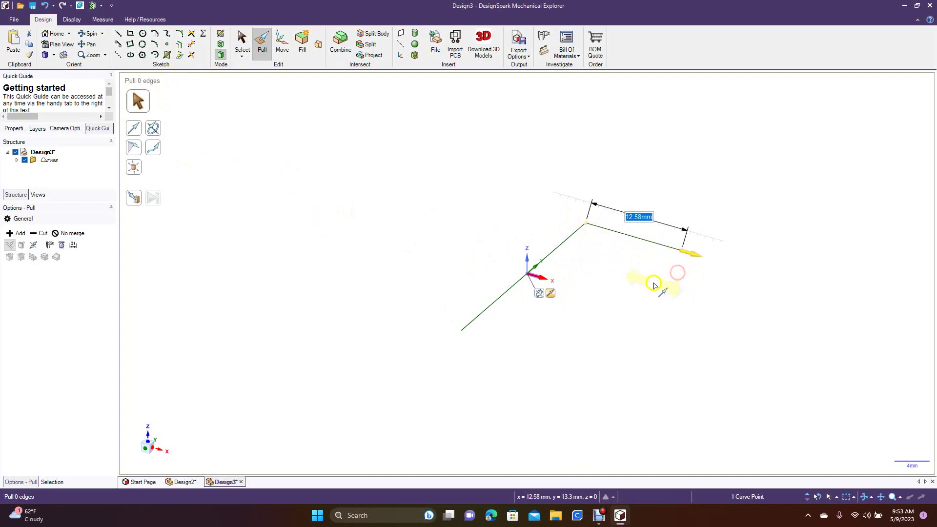
click(133, 129)
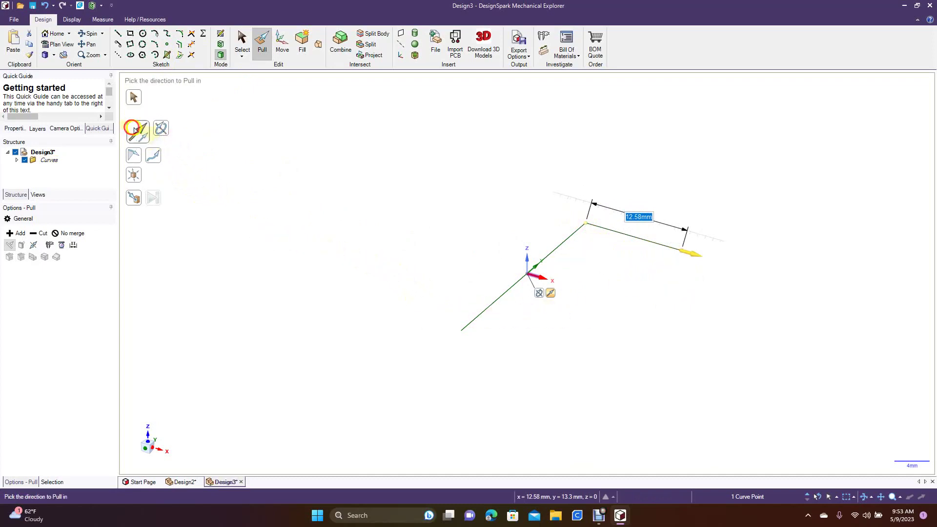
click(527, 261)
drag(683, 244, 687, 165)
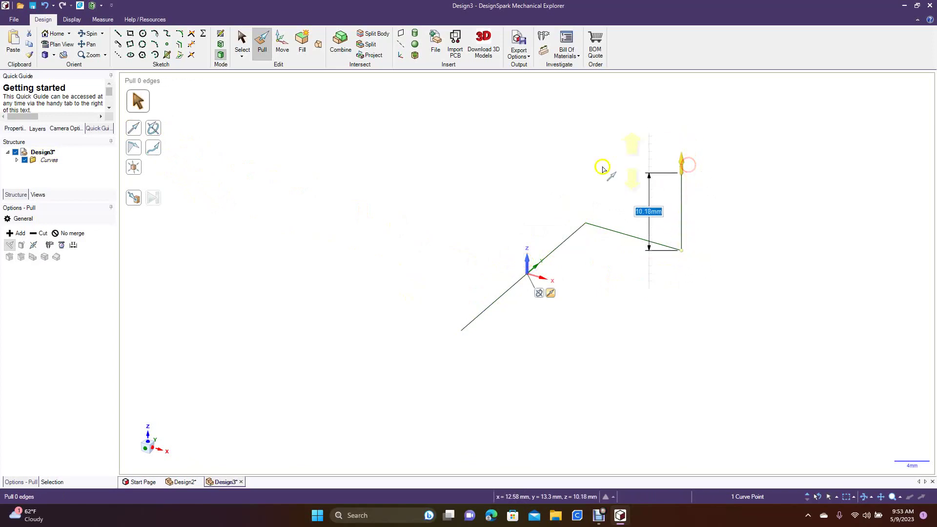
Extend the path by about 13.6 mm along negative Y and about 8.3 mm up along Z using Pull
click(135, 129)
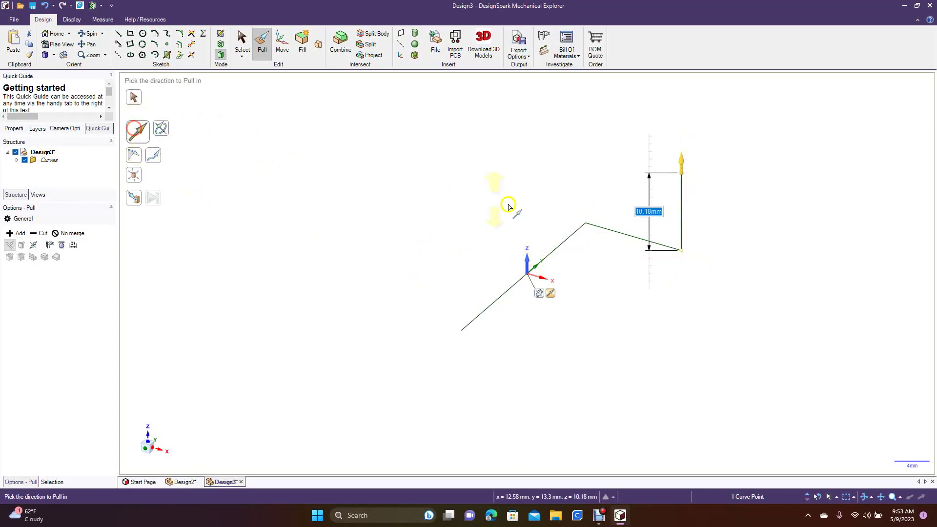
click(534, 270)
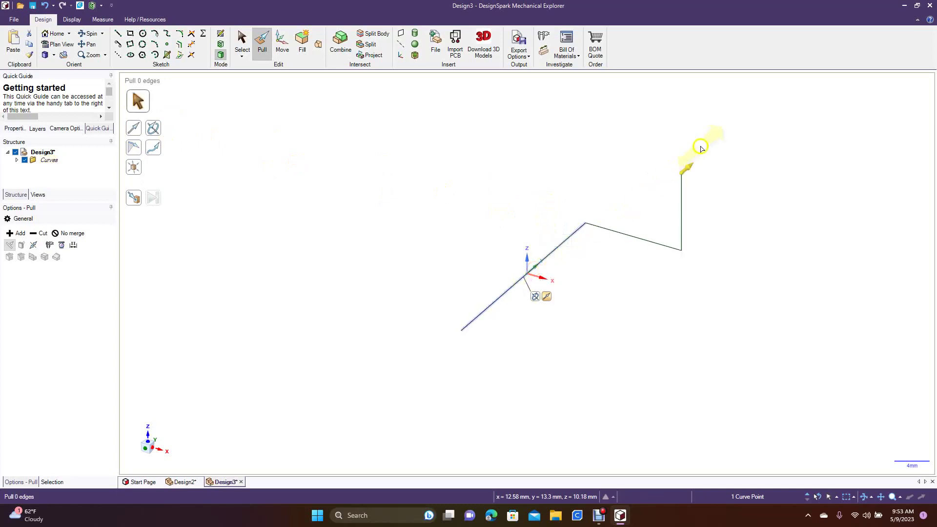
drag(690, 169, 623, 208)
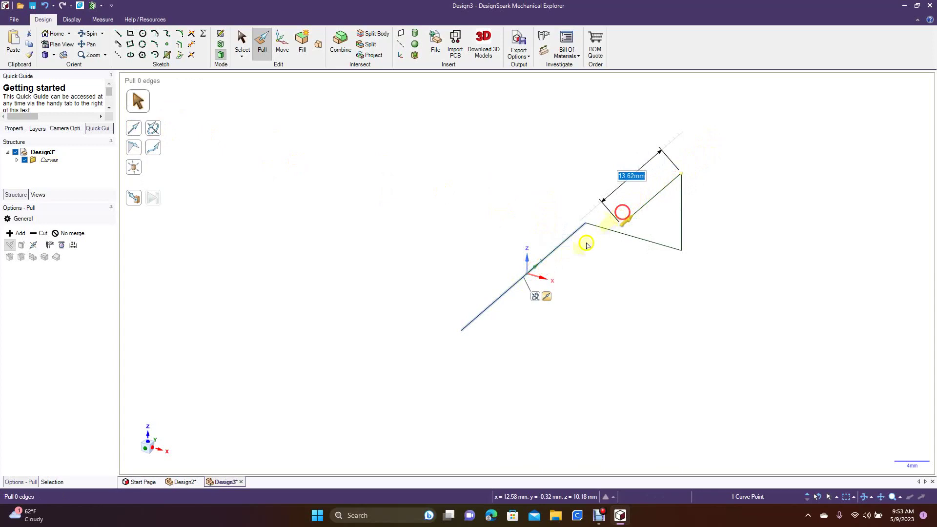
click(133, 128)
click(528, 259)
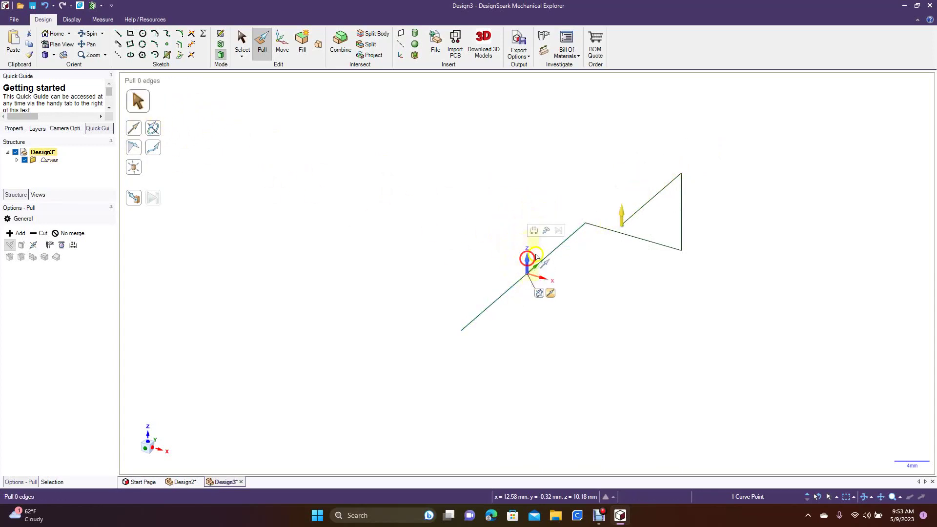
drag(625, 221, 618, 158)
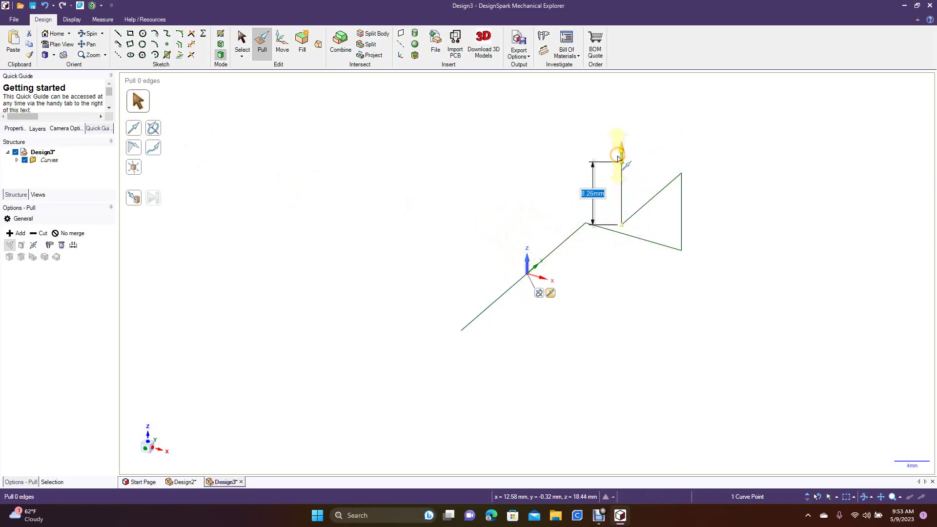
Pull the path's upper end point about 13.1 mm along the negative X direction
click(137, 130)
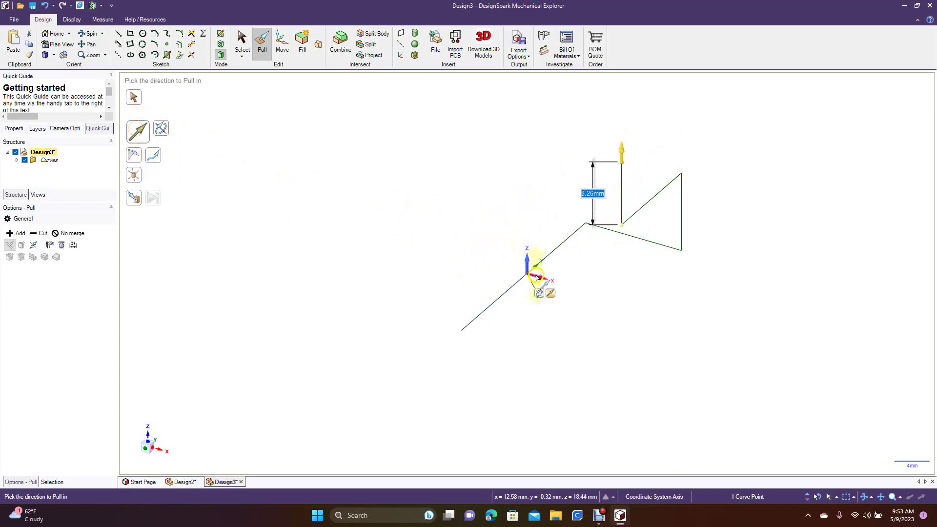
click(537, 278)
drag(633, 167, 528, 141)
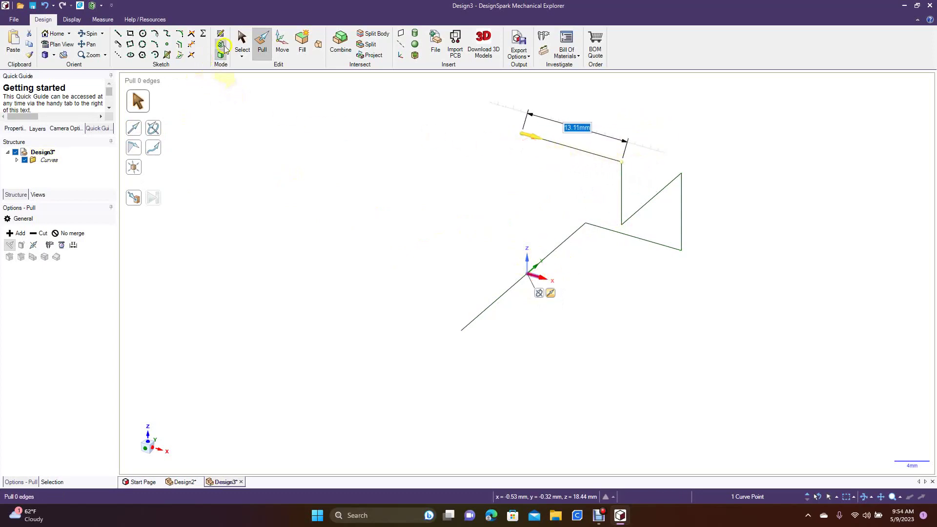
Fillet the corners at both ends of the upper vertical segment with a 2 mm radius
click(241, 45)
click(93, 34)
drag(341, 178, 364, 163)
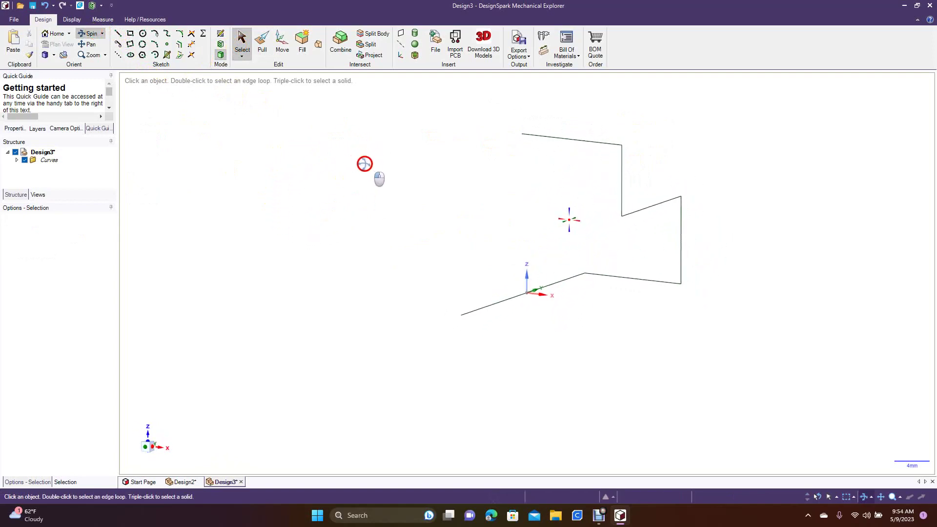
click(181, 37)
click(588, 141)
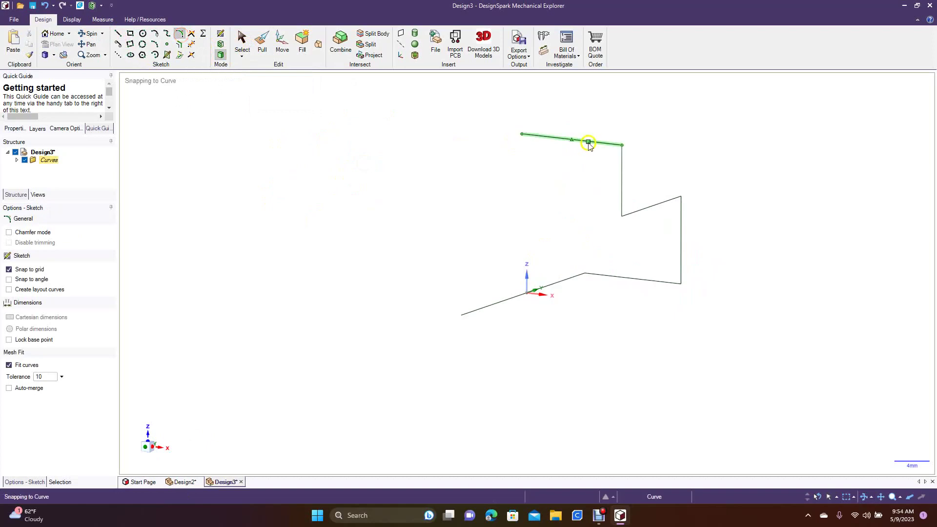
click(621, 168)
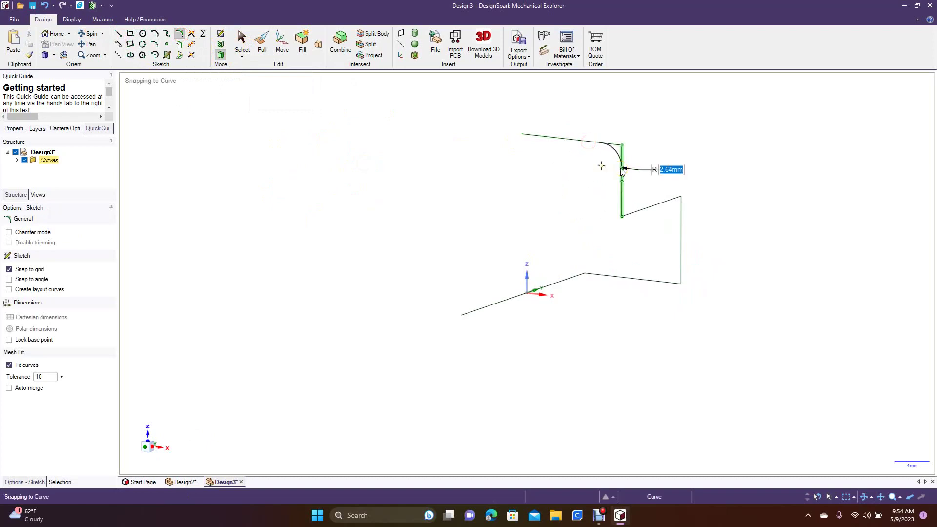
click(622, 179)
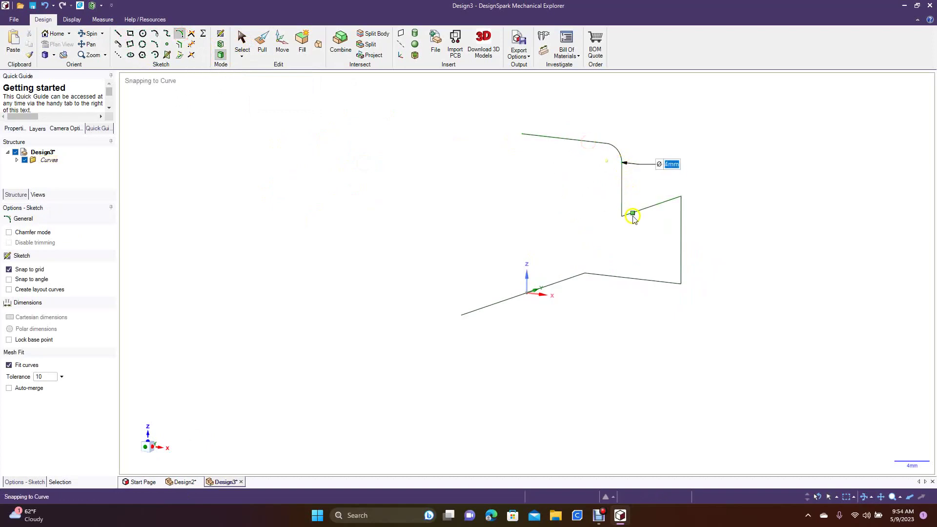
click(622, 201)
click(626, 215)
click(633, 211)
Fillet both corners of the lower vertical segment at 2 mm radius and the corner at the first Y-direction line at about 2.6 mm
click(668, 204)
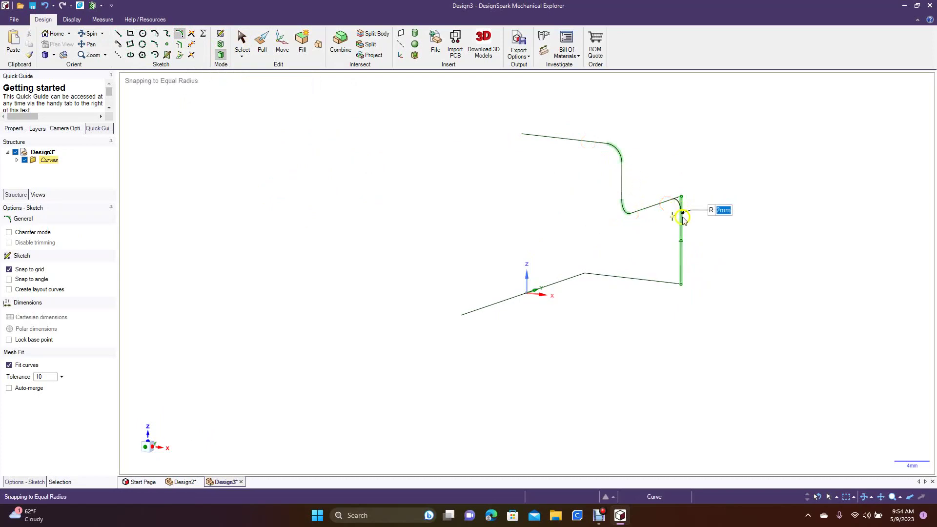
click(682, 218)
click(681, 270)
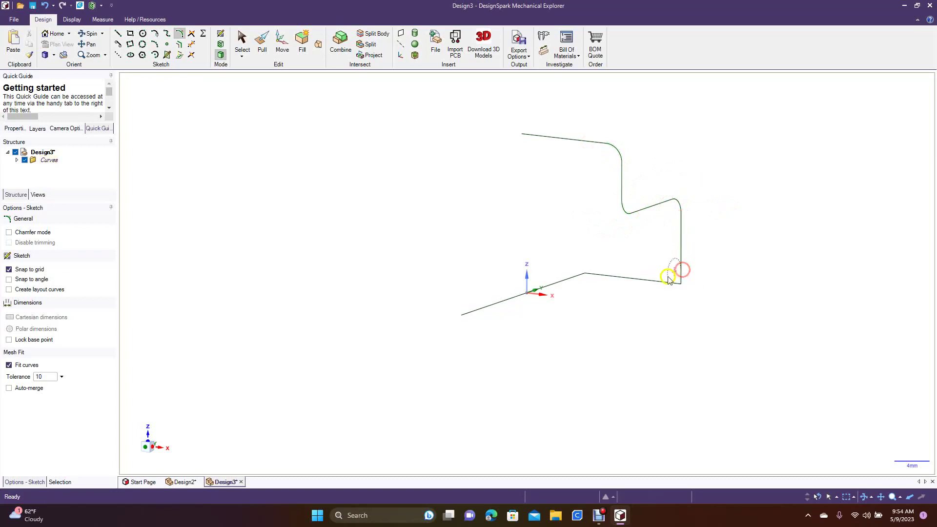
click(661, 282)
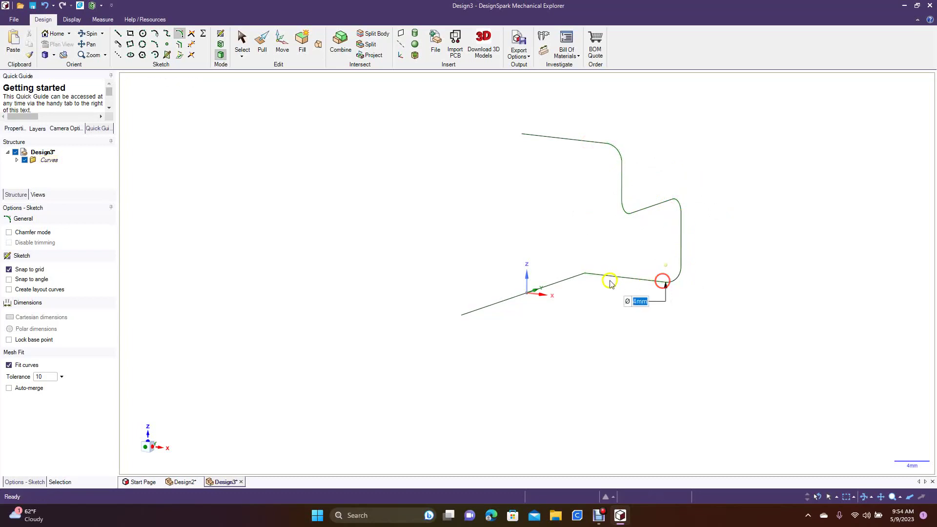
click(601, 275)
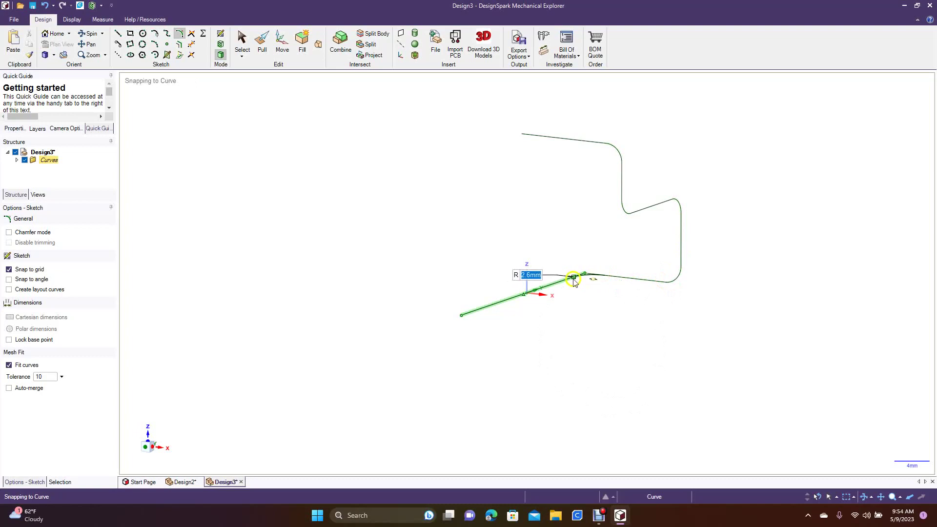
click(574, 278)
Sketch a circle centred on the path's lower free end point, on the plane perpendicular to the straight Y-direction line
click(89, 34)
mouse_move(330, 161)
mouse_down()
mouse_move(328, 236)
mouse_move(250, 196)
mouse_move(374, 216)
mouse_up()
click(242, 45)
click(472, 346)
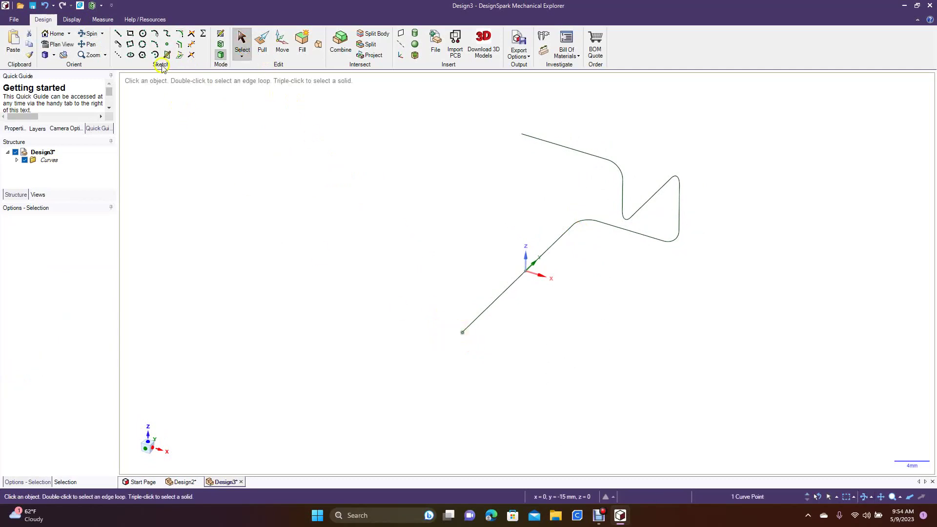
click(142, 35)
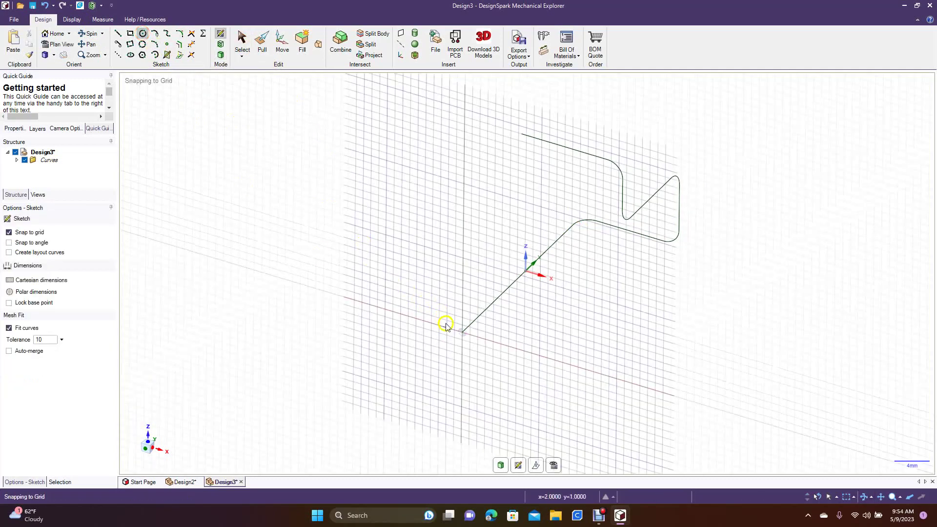
click(462, 333)
click(243, 42)
Sweep the circular face along the entire filleted path with Pull to form a solid round rod
click(261, 44)
click(465, 335)
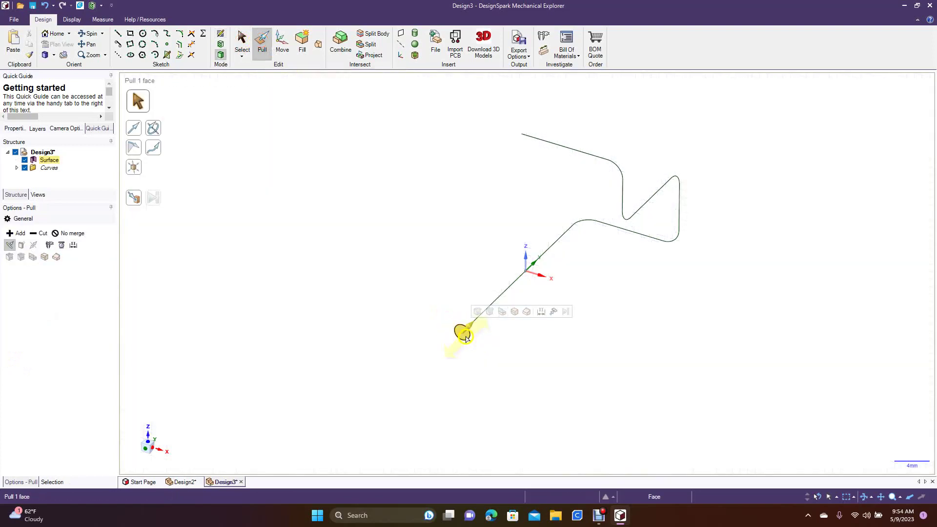
click(464, 336)
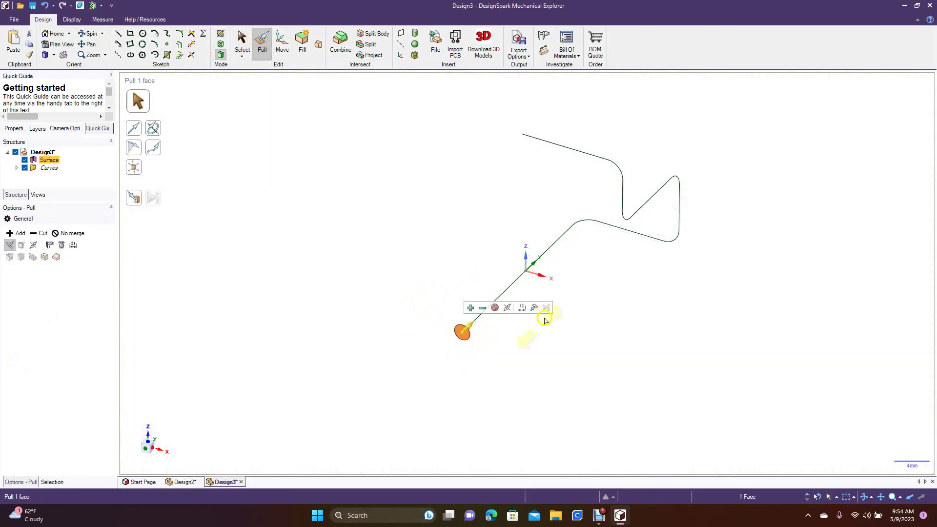
click(157, 152)
click(477, 320)
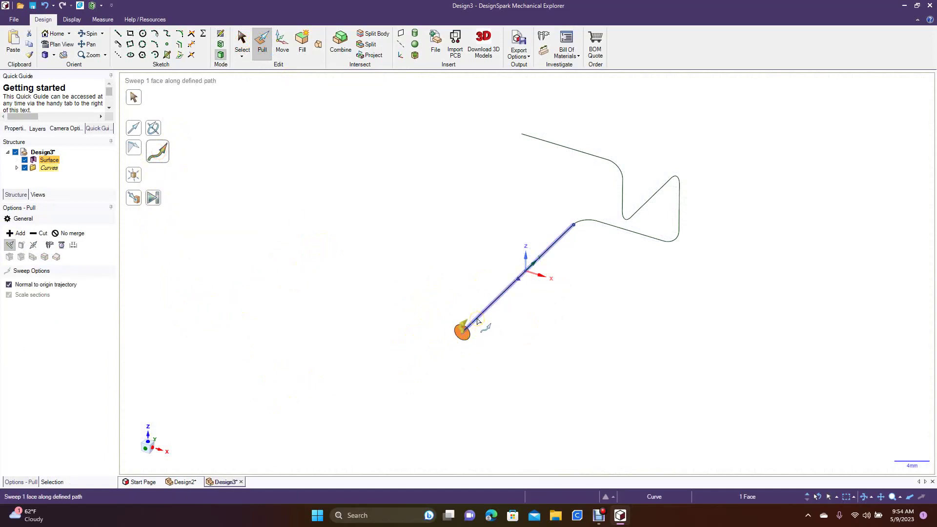
click(155, 196)
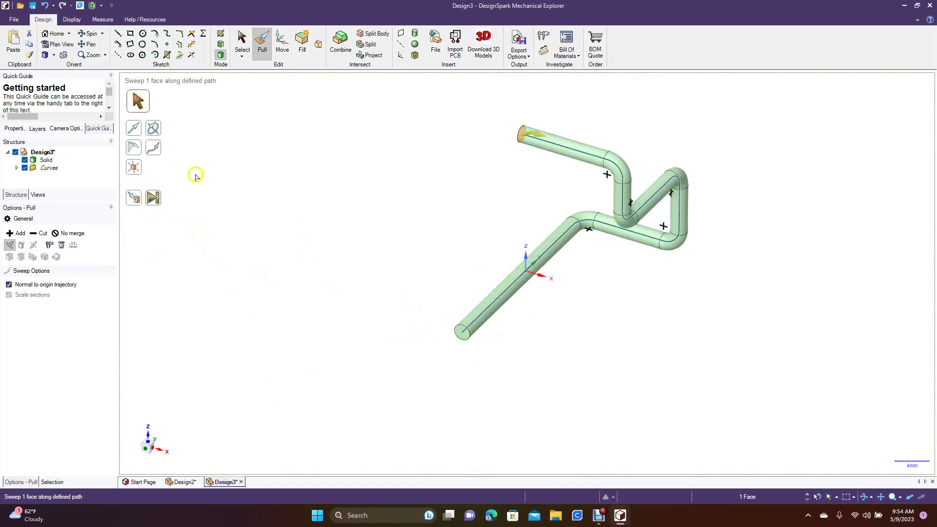
Examine the swept rod's bends and straight sections from a slightly different angle
click(88, 33)
mouse_move(385, 231)
mouse_down()
mouse_move(278, 271)
mouse_move(368, 346)
mouse_move(498, 257)
mouse_move(483, 218)
mouse_move(357, 203)
mouse_move(399, 161)
mouse_move(451, 171)
mouse_move(473, 252)
mouse_move(367, 248)
mouse_move(466, 301)
mouse_move(511, 291)
mouse_move(506, 209)
mouse_move(464, 185)
mouse_move(342, 182)
mouse_move(295, 205)
mouse_move(276, 267)
mouse_move(358, 255)
mouse_move(385, 221)
mouse_up()
click(242, 43)
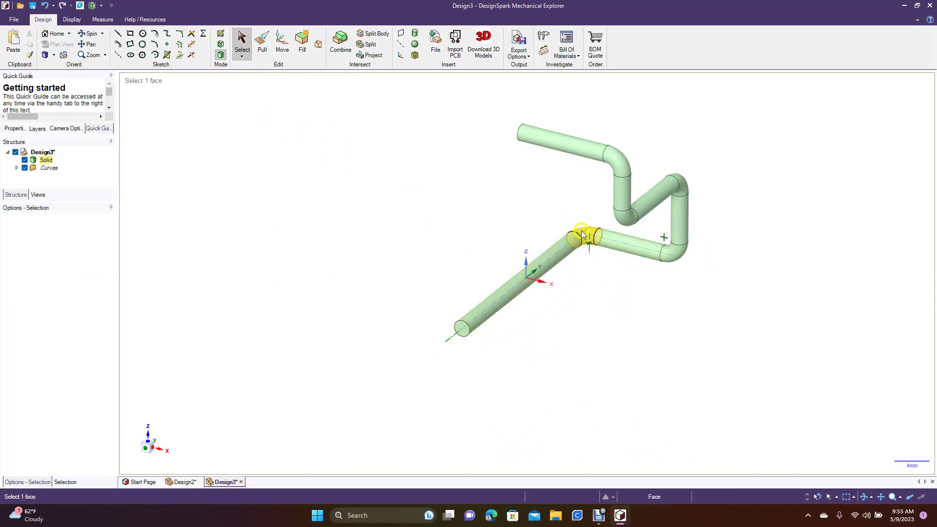
click(643, 248)
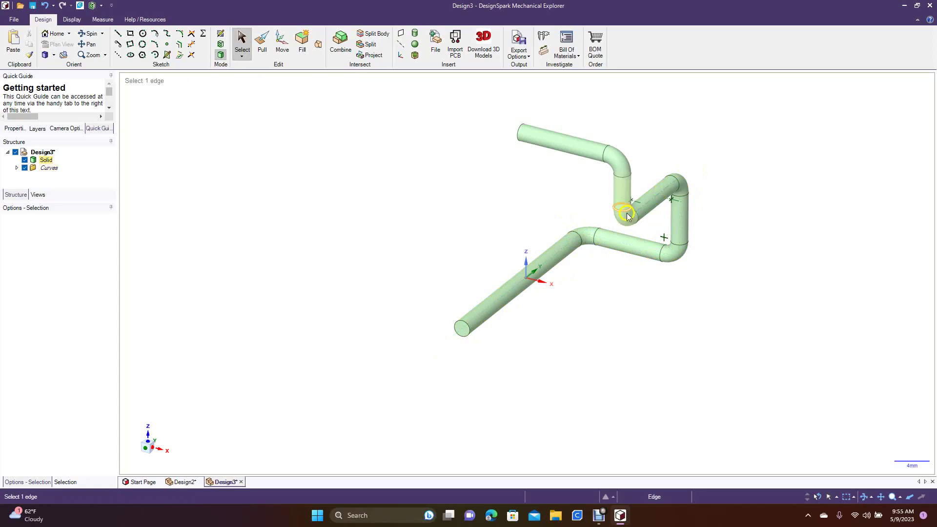
click(631, 150)
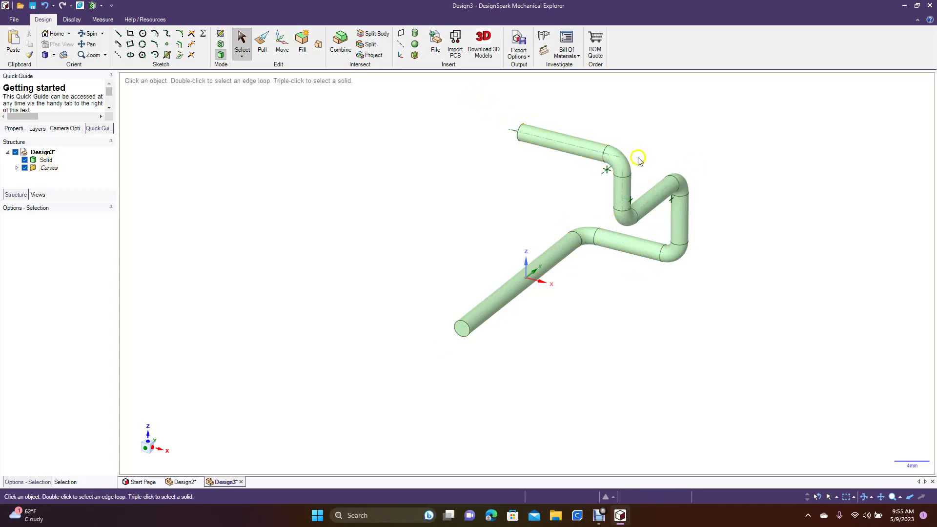
click(242, 44)
click(302, 143)
Copy the complete rod body from Design2 and paste it into Design3
click(185, 482)
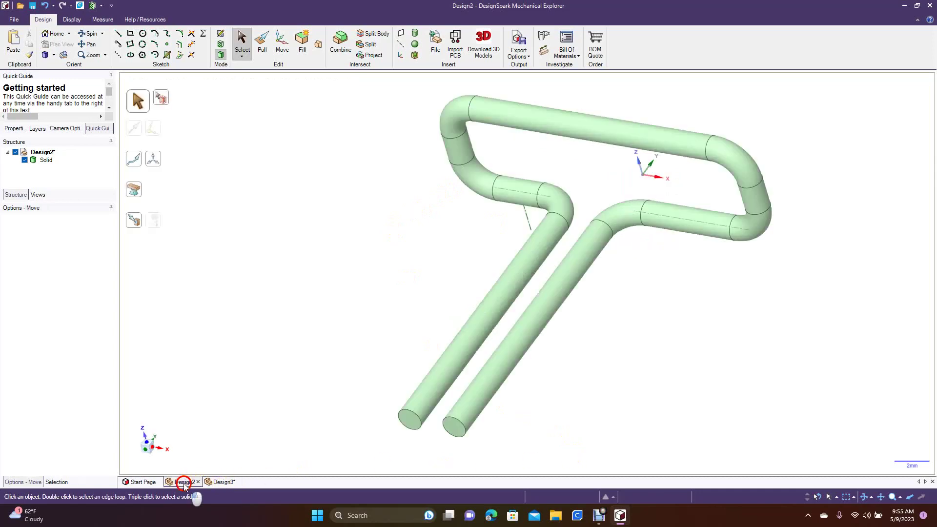
key(m)
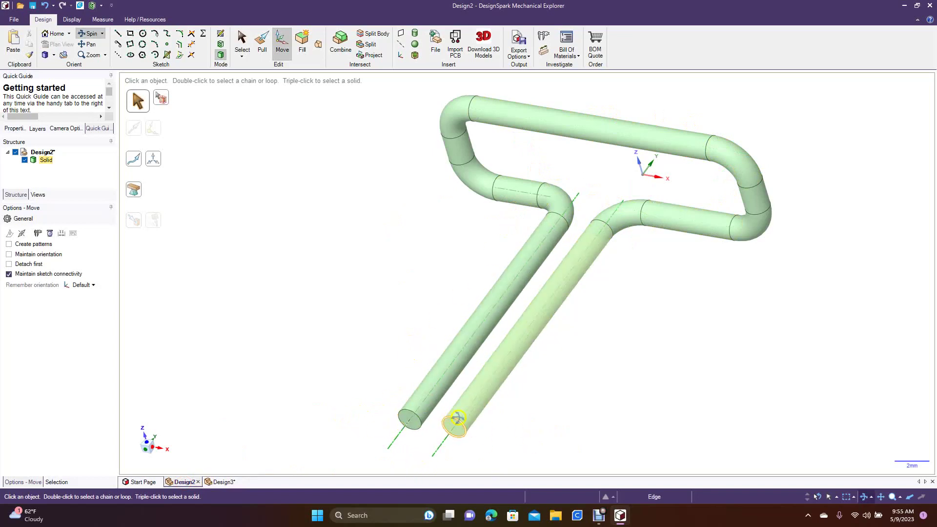
click(219, 482)
click(181, 482)
key(ctrl+a)
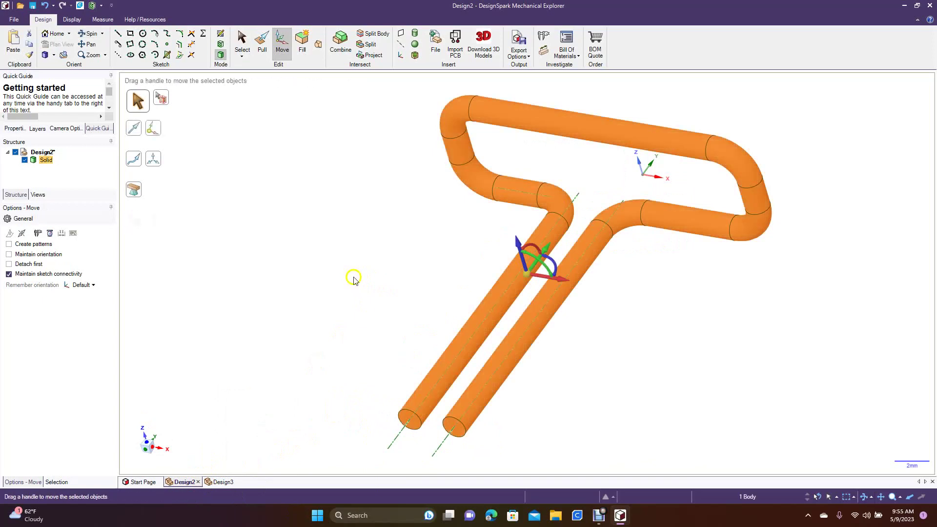
click(218, 482)
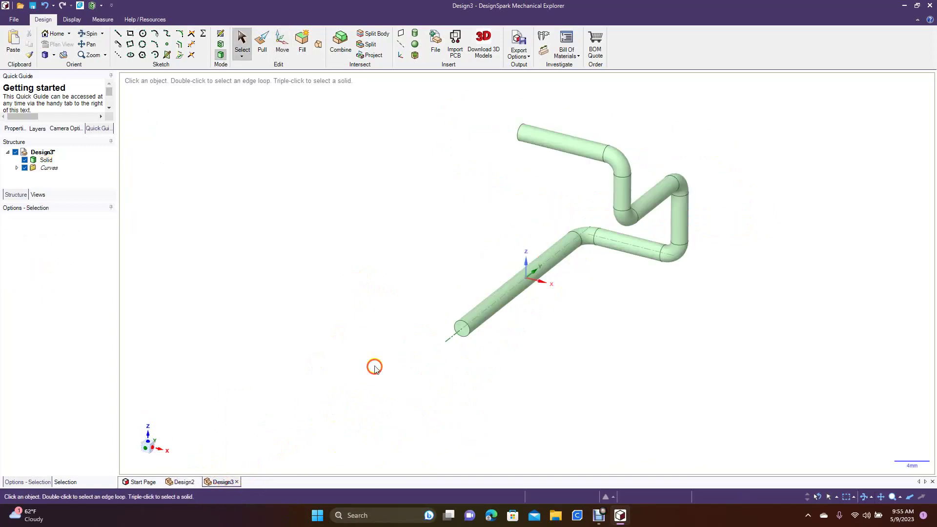
key(ctrl+v)
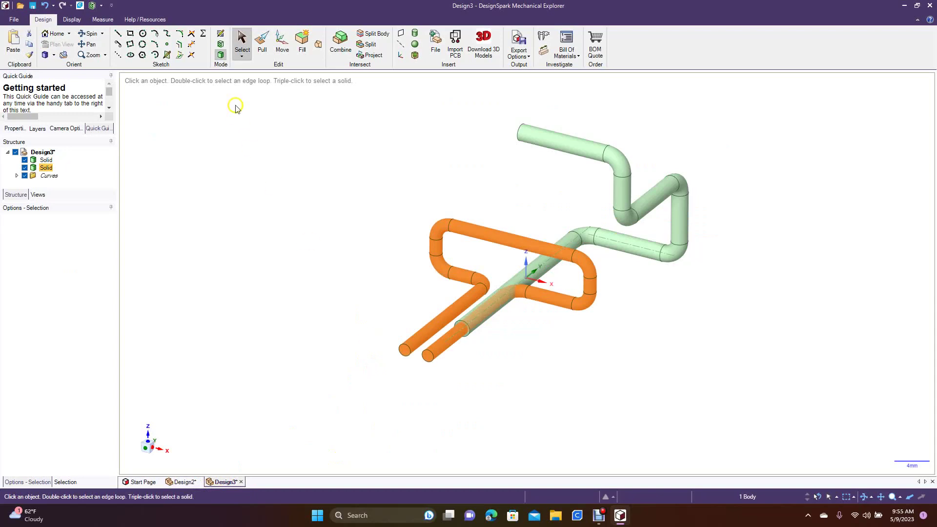
Move the pasted rod about 15.9 mm along negative X and raise it along Z, clear of the other rod
click(282, 41)
drag(509, 307, 390, 273)
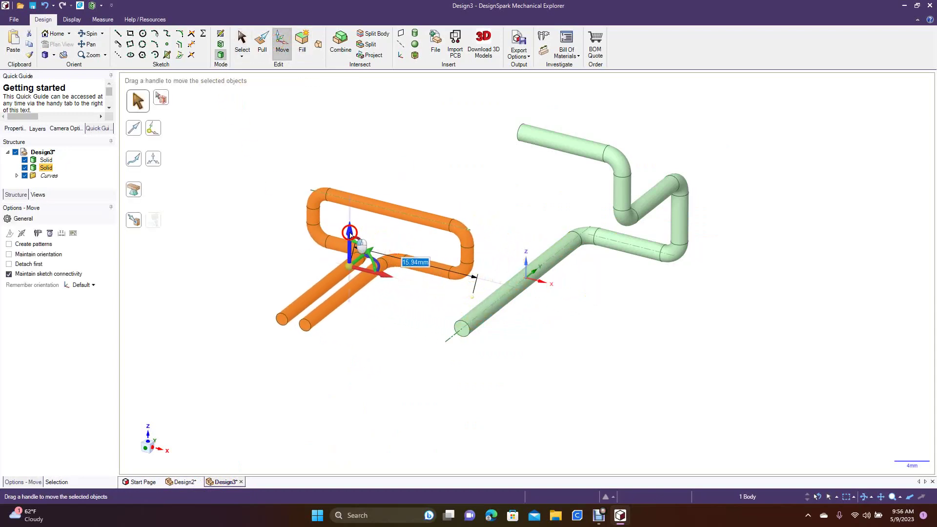
drag(350, 234, 350, 200)
click(429, 341)
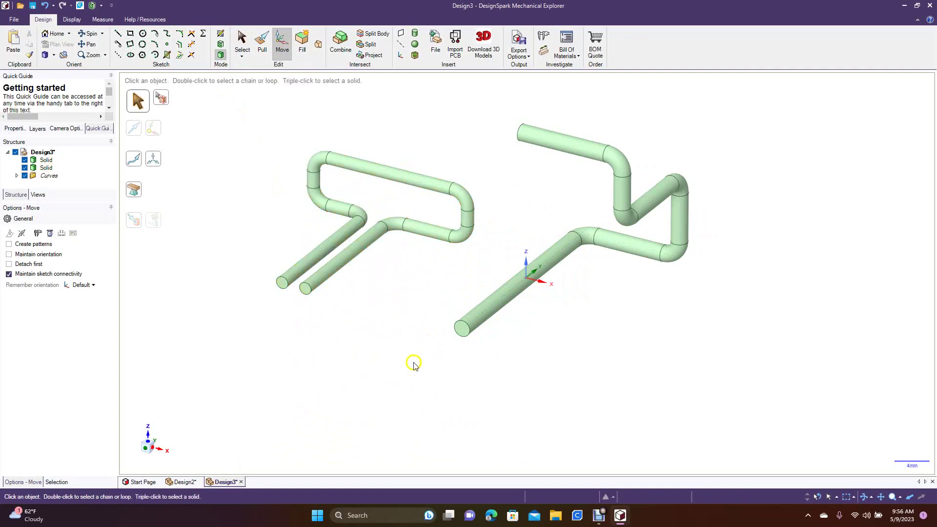